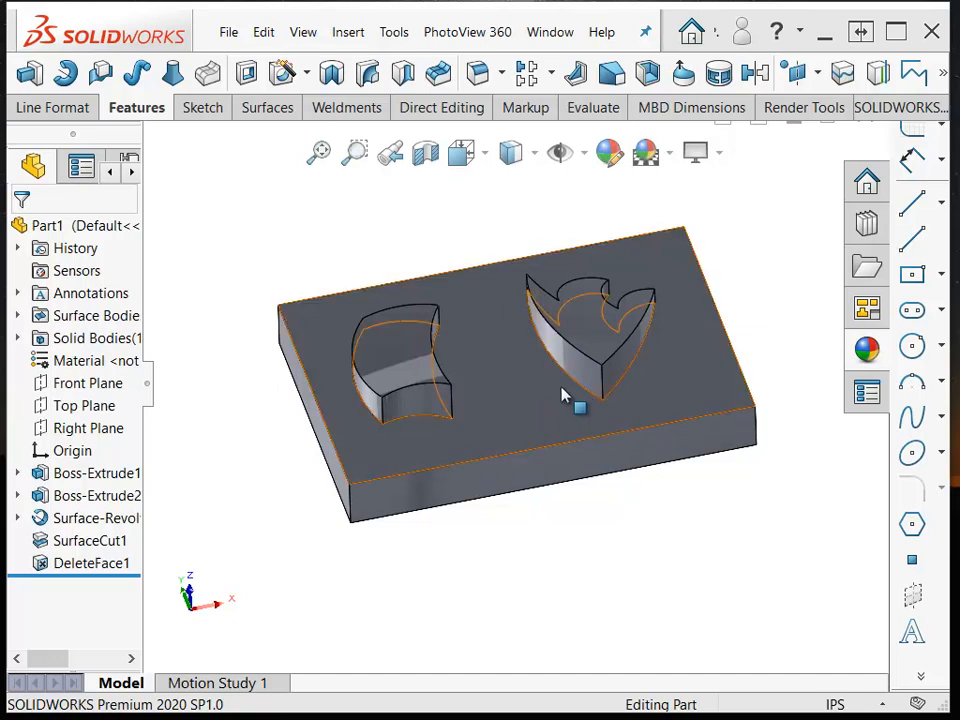
Start a Freeform feature on the curved top face of the pointed, multi-sided boss.
scroll(759, 326, down, 3)
middle_drag(757, 328, 594, 332)
middle_drag(452, 382, 465, 386)
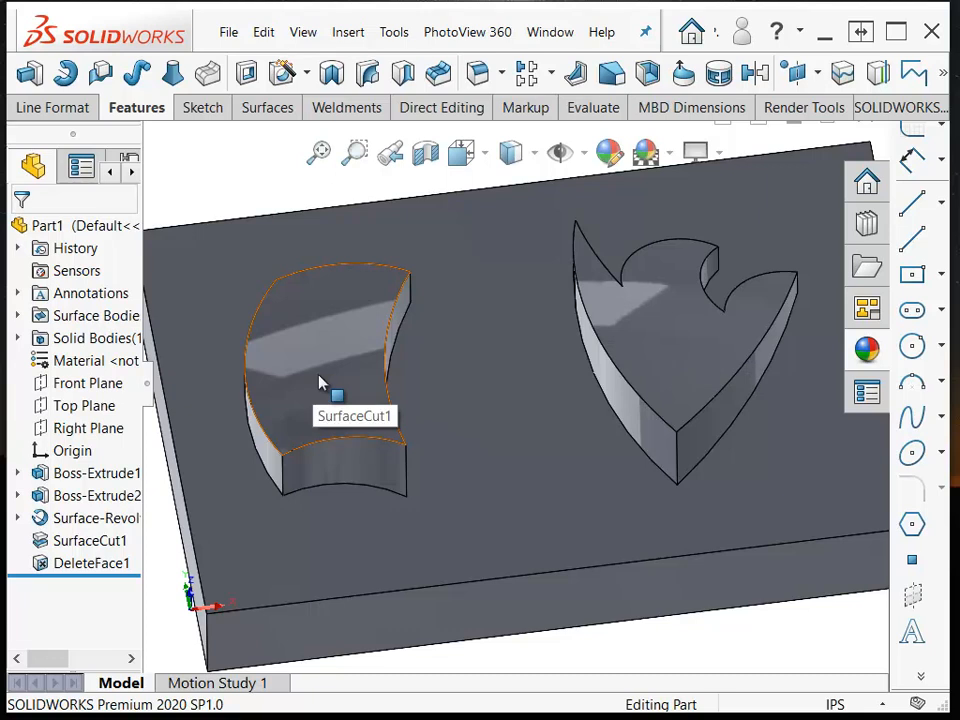
middle_drag(321, 386, 655, 381)
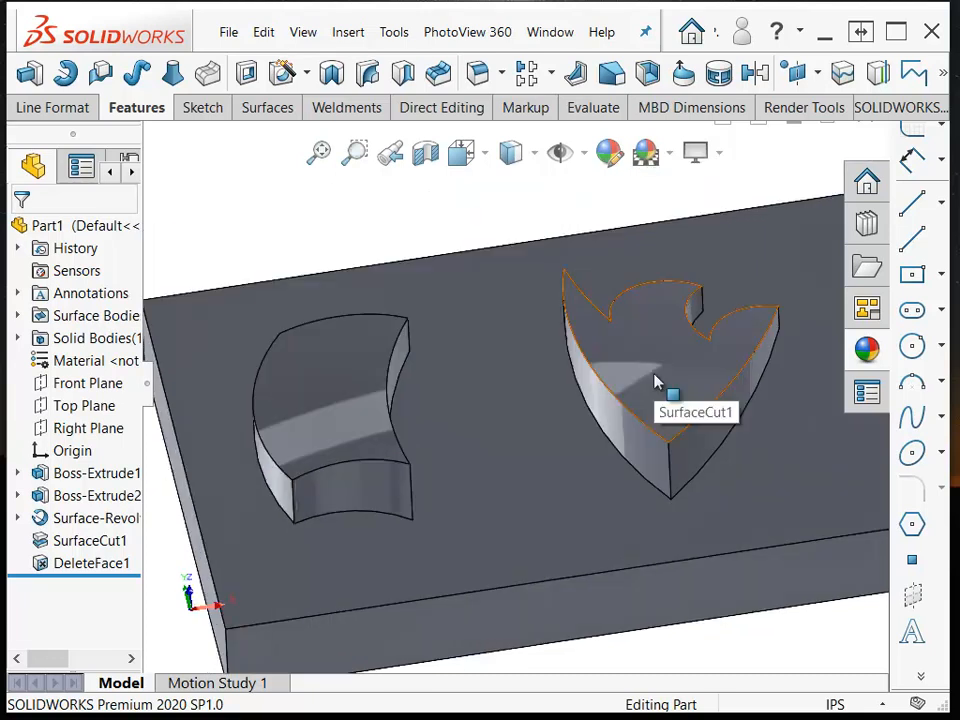
click(655, 381)
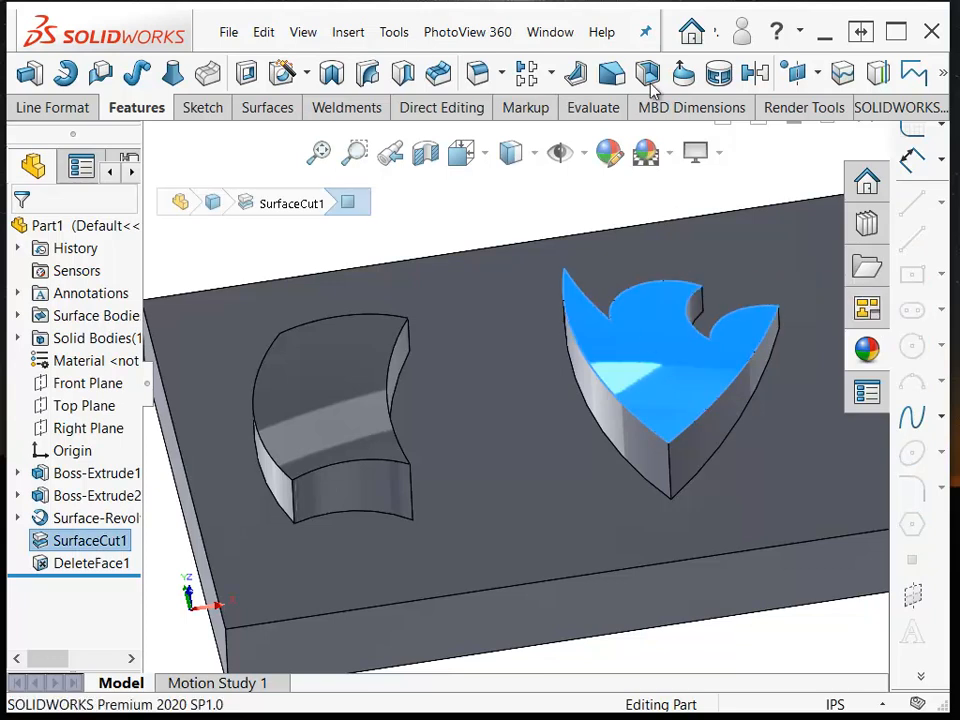
click(683, 75)
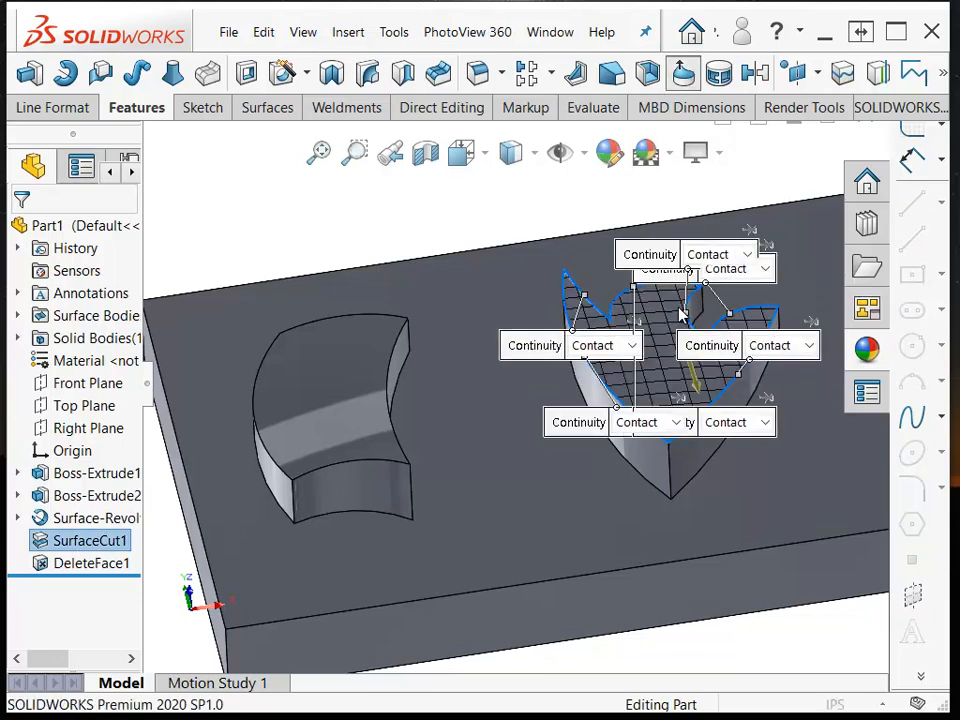
scroll(686, 400, down, 4)
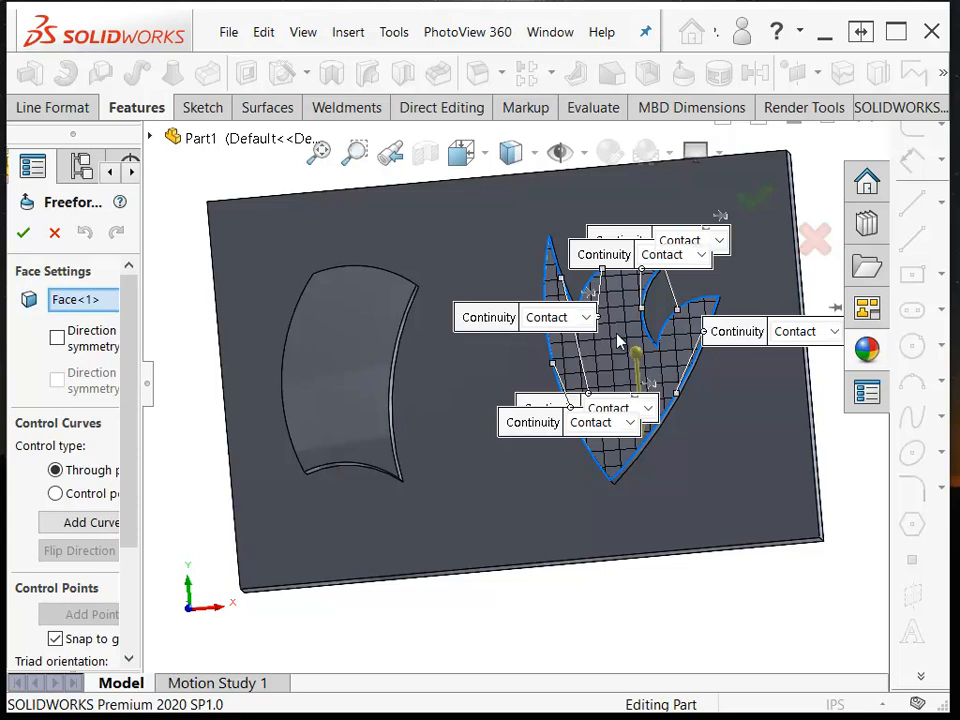
Replace the Freeform face with the top face of the four-sided boss and set its coordinate system to Natural.
right_click(66, 309)
click(126, 316)
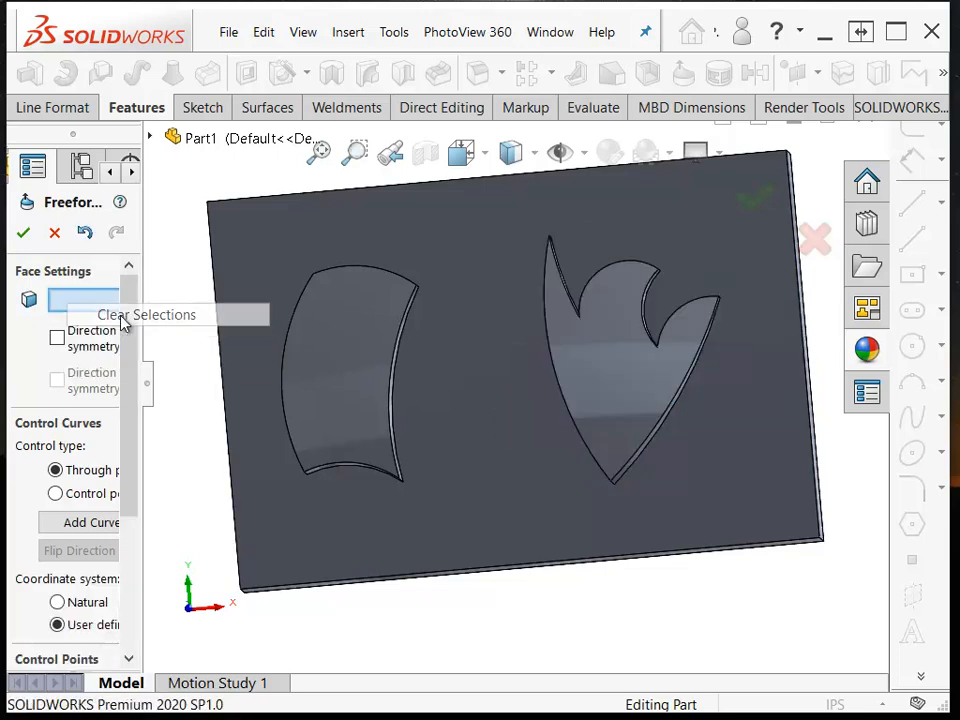
click(370, 368)
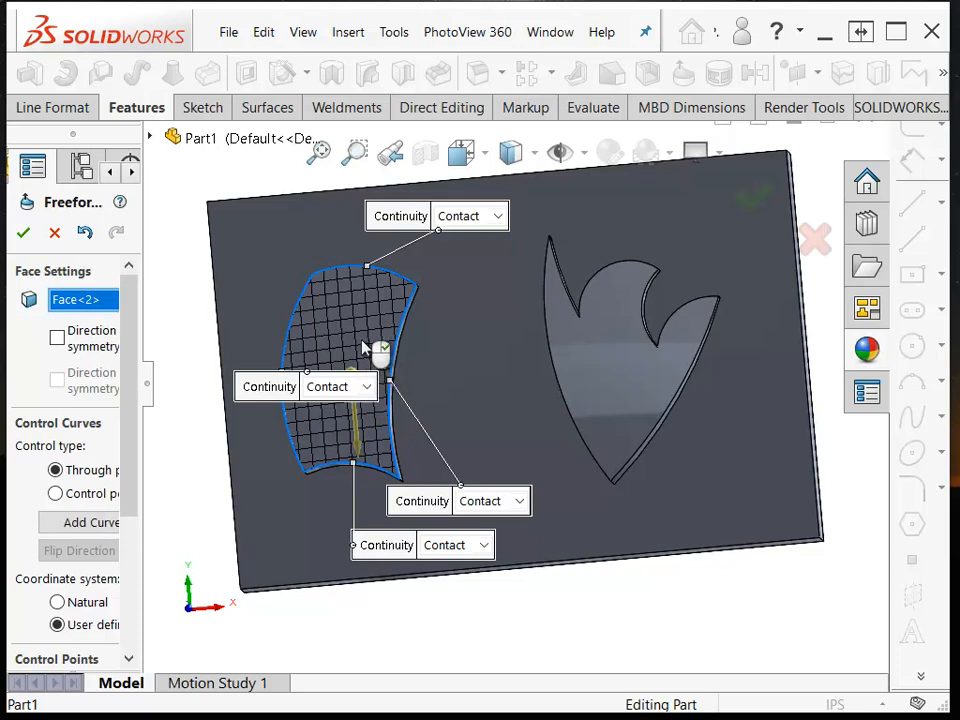
click(57, 602)
key(Return)
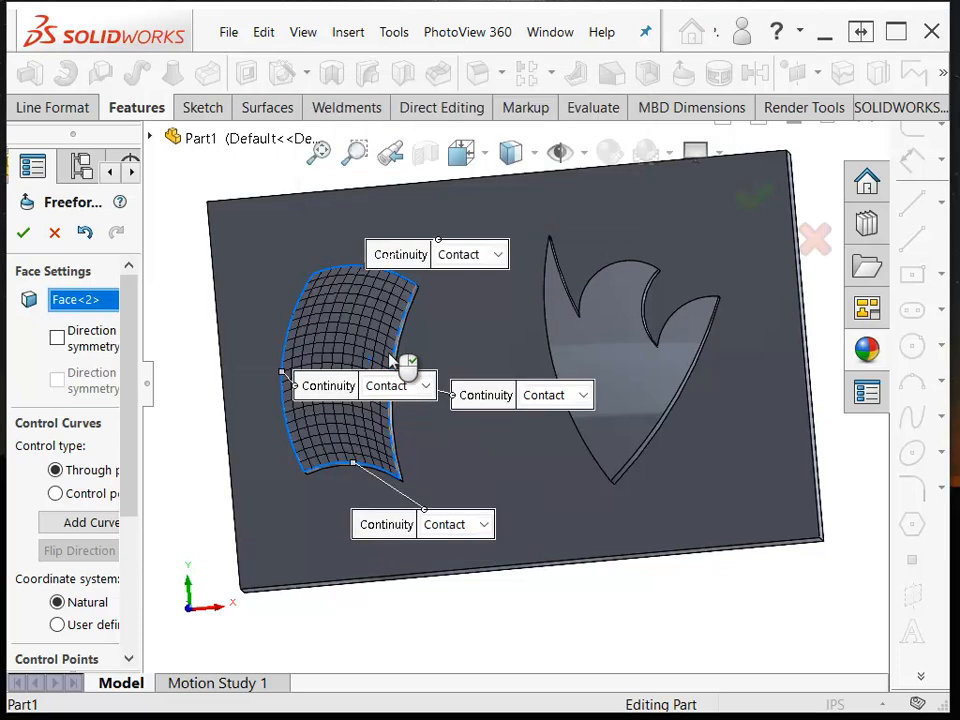
With the User defined coordinate system, add a control curve across the four-sided boss's top face near its far end.
scroll(342, 356, down, 4)
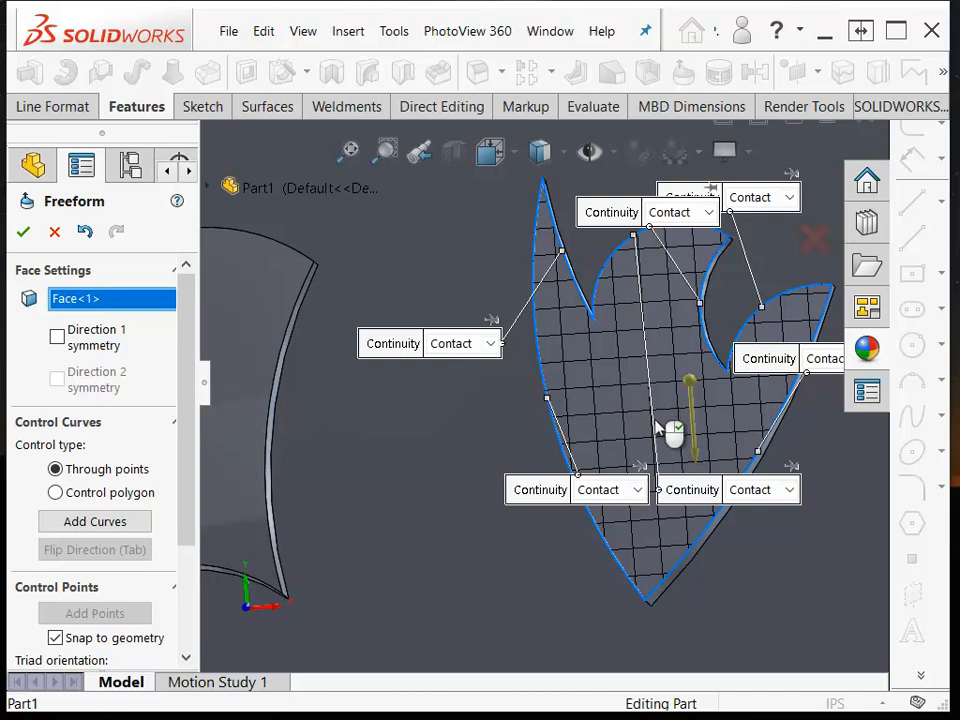
middle_drag(676, 447, 595, 476)
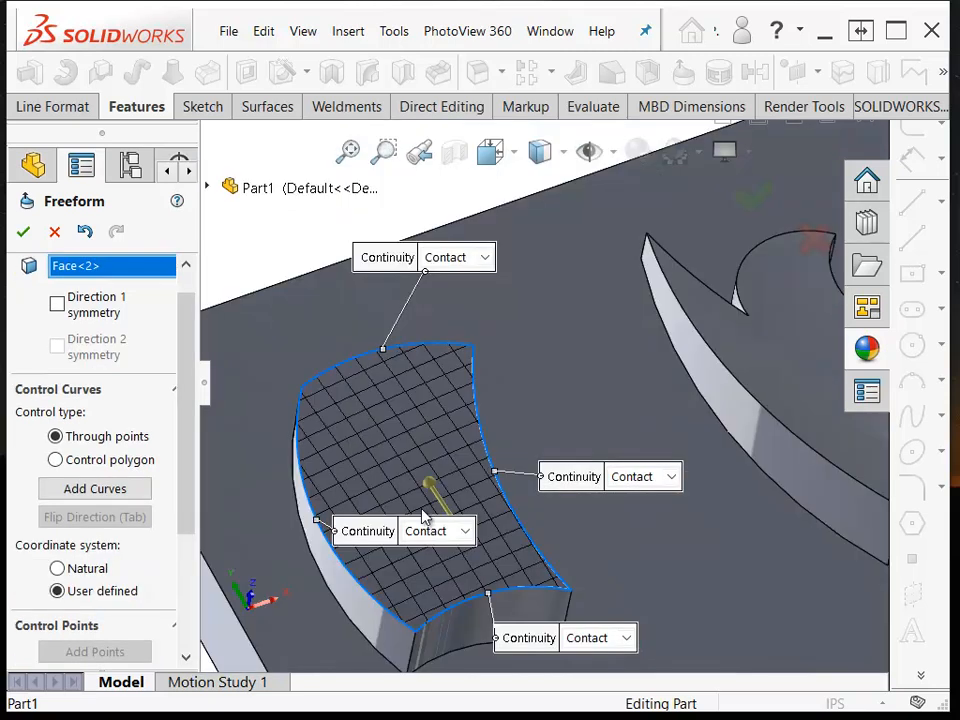
middle_drag(421, 508, 369, 481)
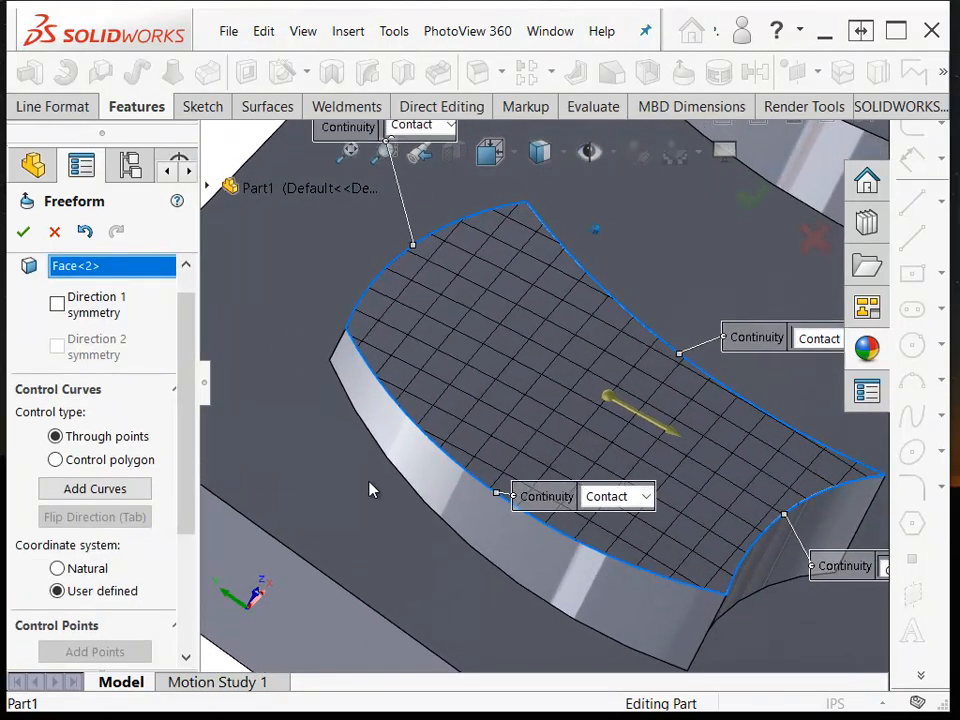
click(141, 489)
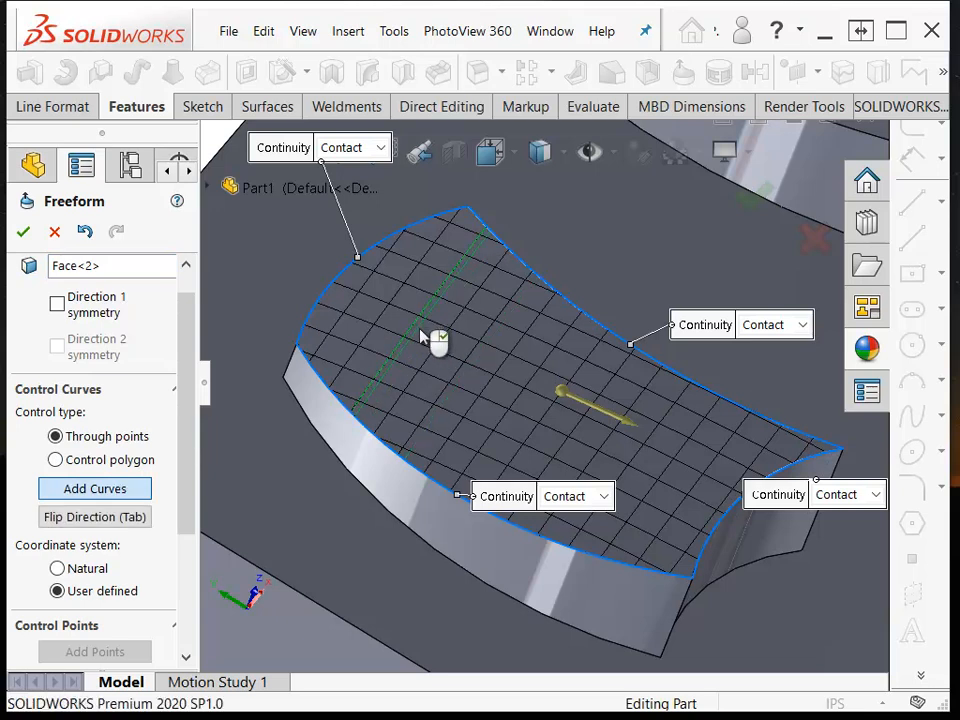
Place three spaced control points along the new control curve and finish adding points.
click(102, 652)
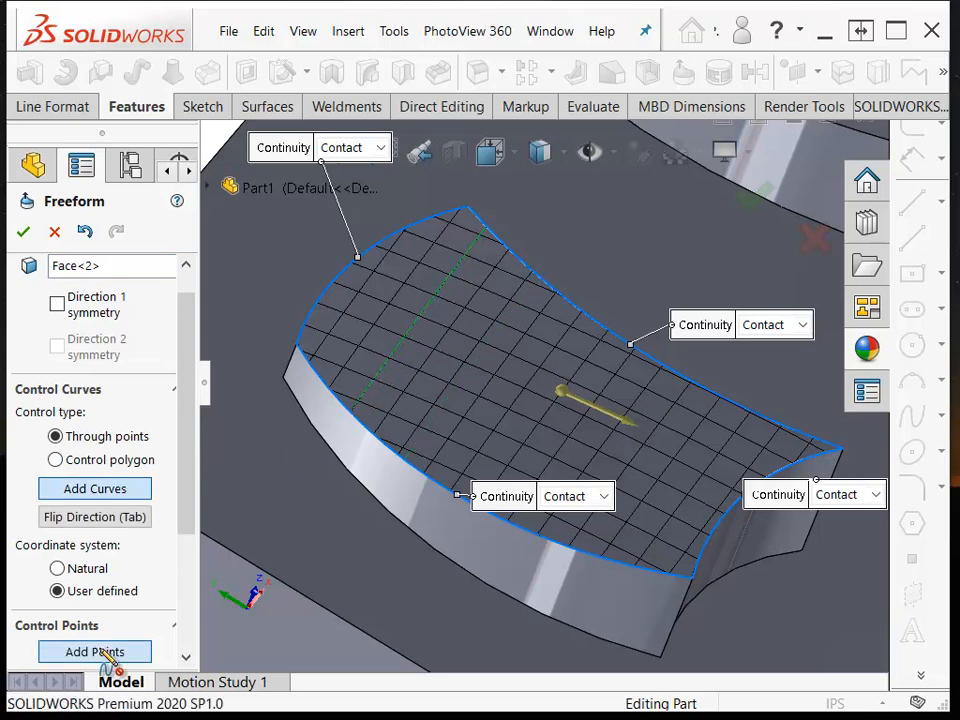
middle_drag(421, 361, 420, 305)
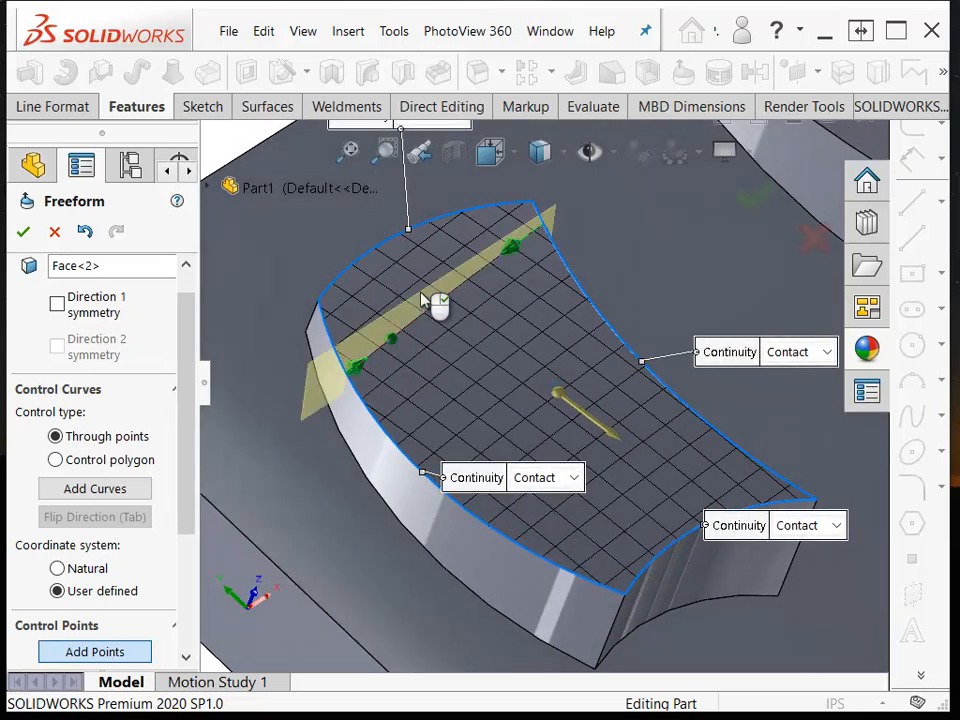
click(442, 300)
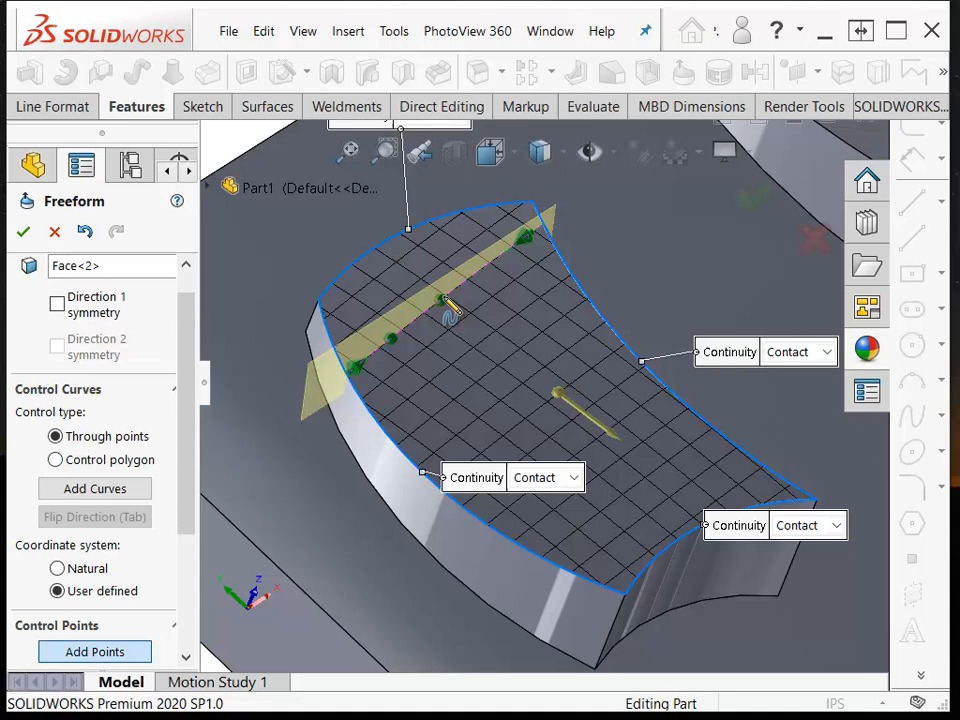
click(493, 263)
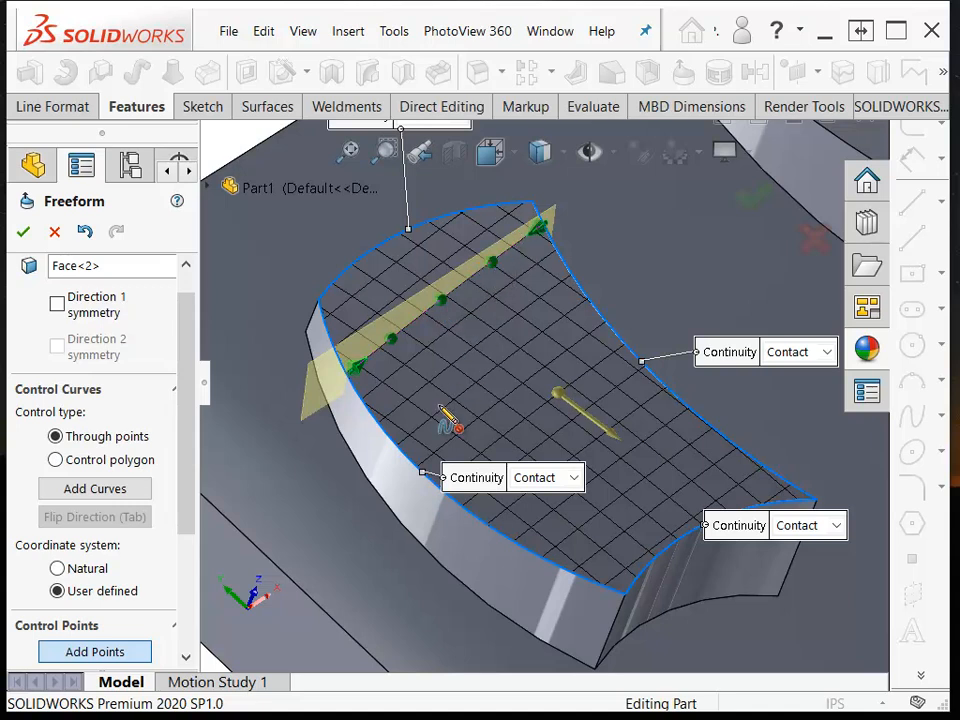
key(Escape)
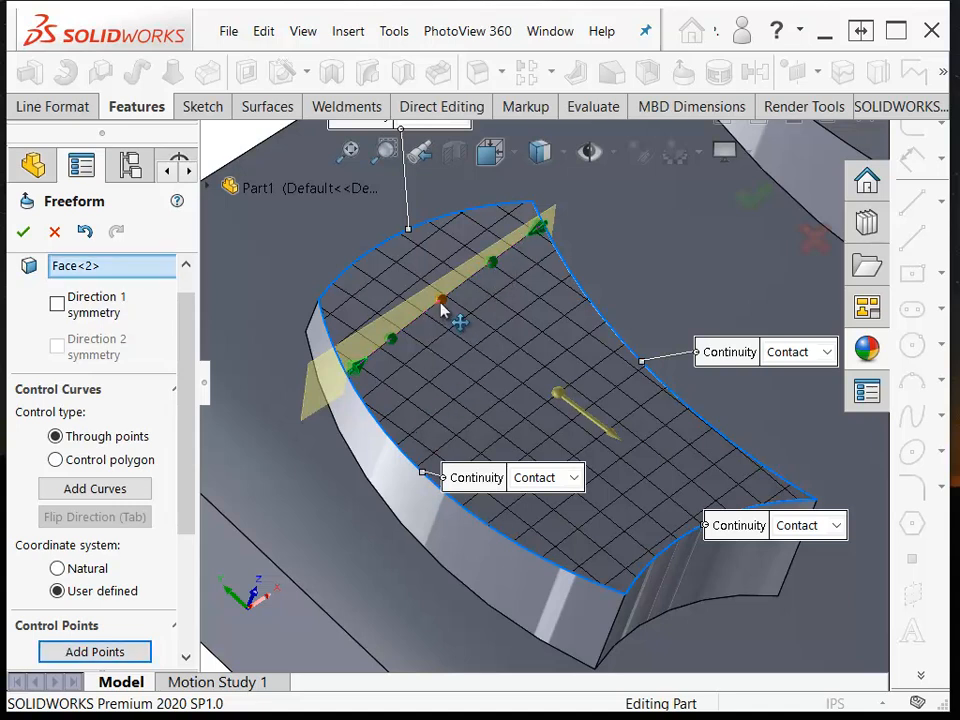
Raise the curve's middle control point to bulge the face, and shift all three control points together.
click(442, 302)
drag(486, 242, 443, 239)
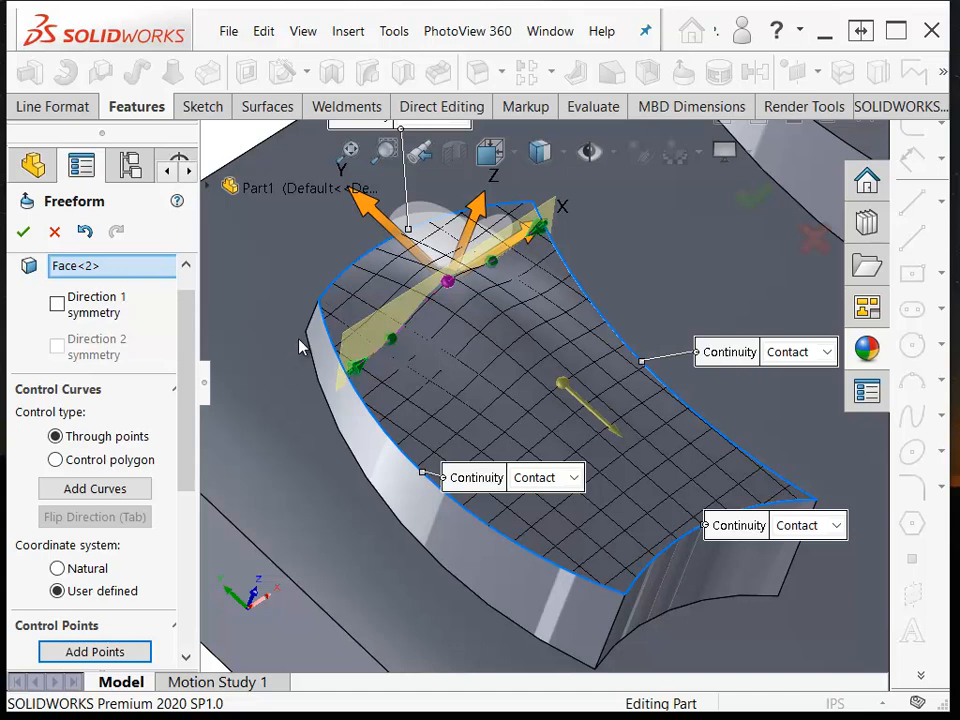
scroll(303, 347, down, 3)
scroll(192, 465, down, 3)
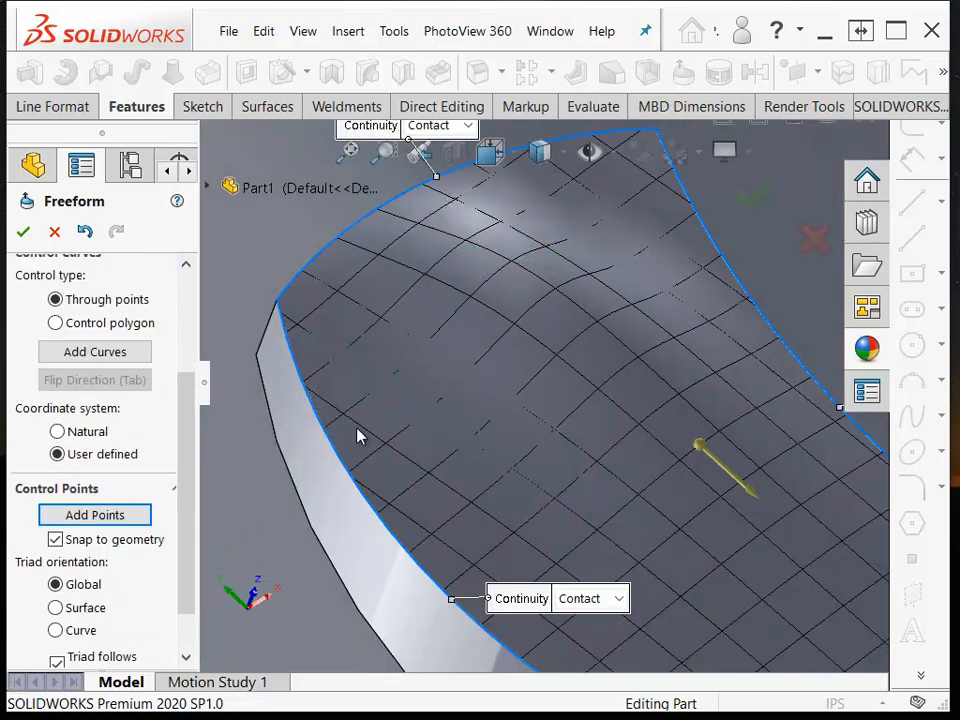
click(402, 369)
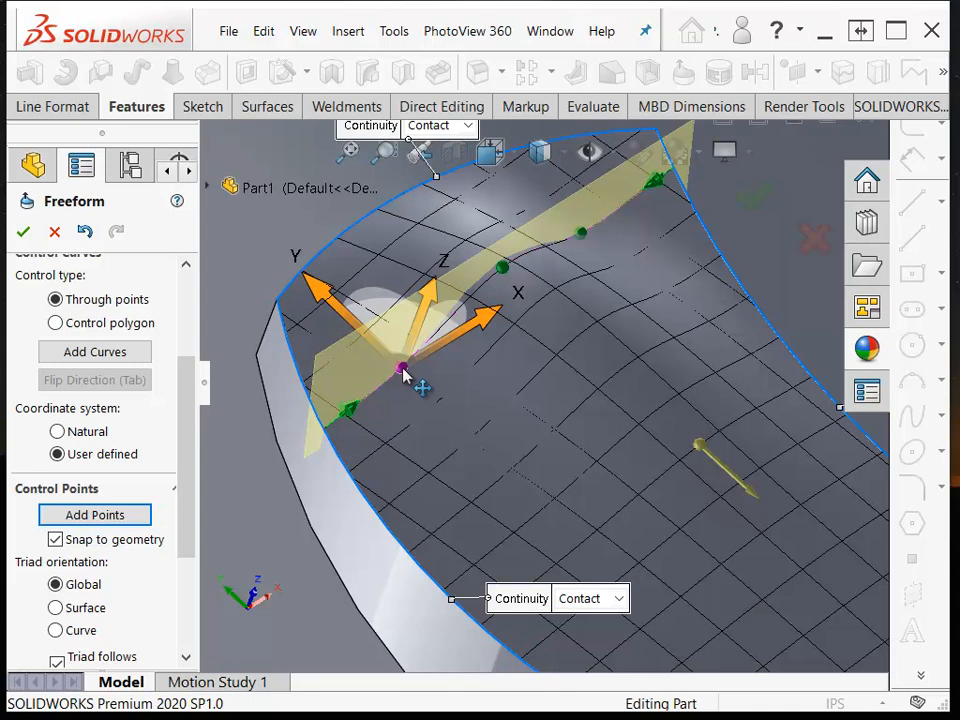
click(502, 266)
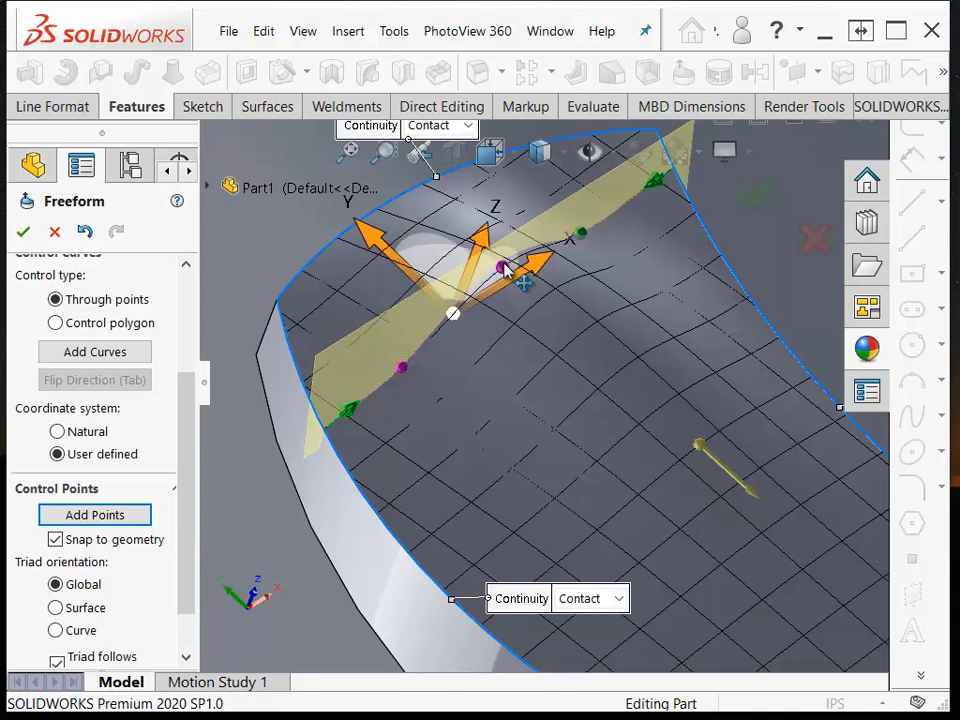
ctrl+click(582, 233)
drag(536, 208, 503, 198)
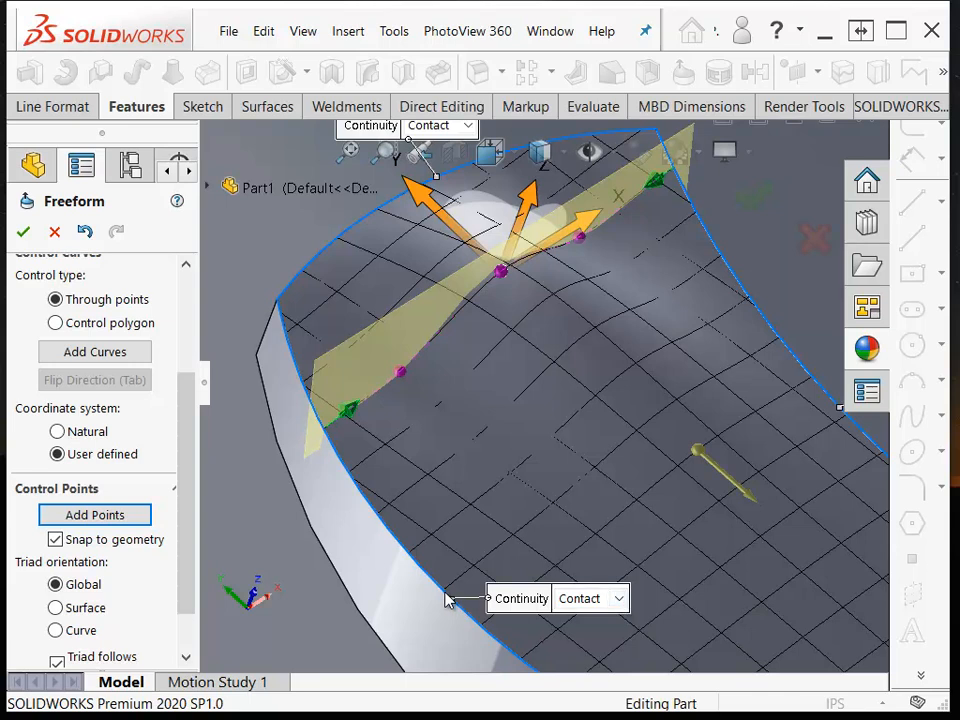
Set the continuity of the face's outward-curving long edge to Tangent.
click(621, 598)
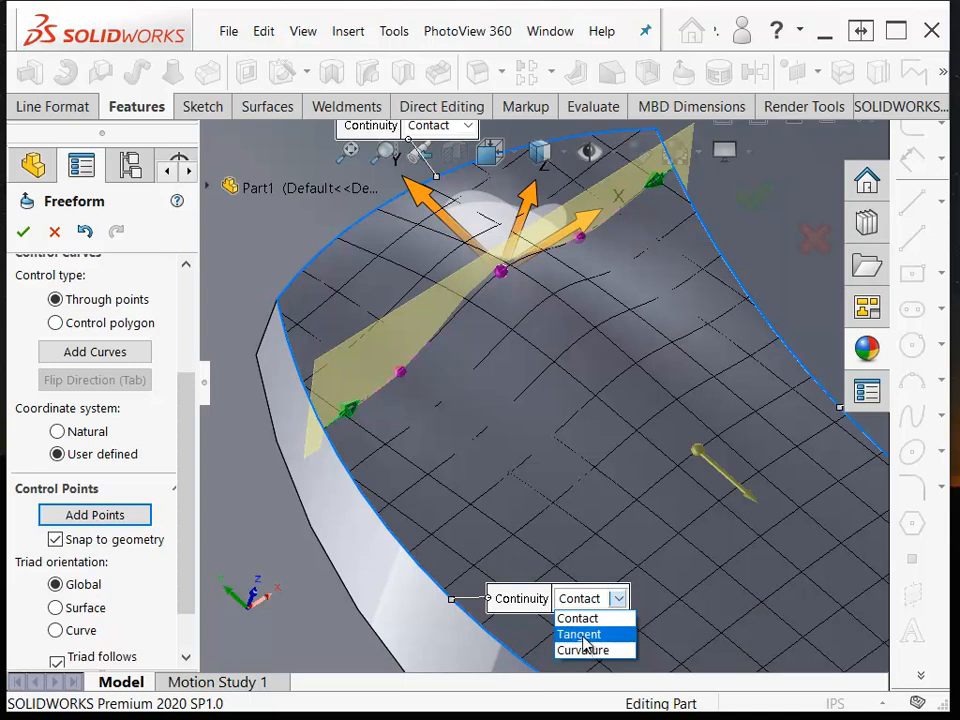
click(583, 635)
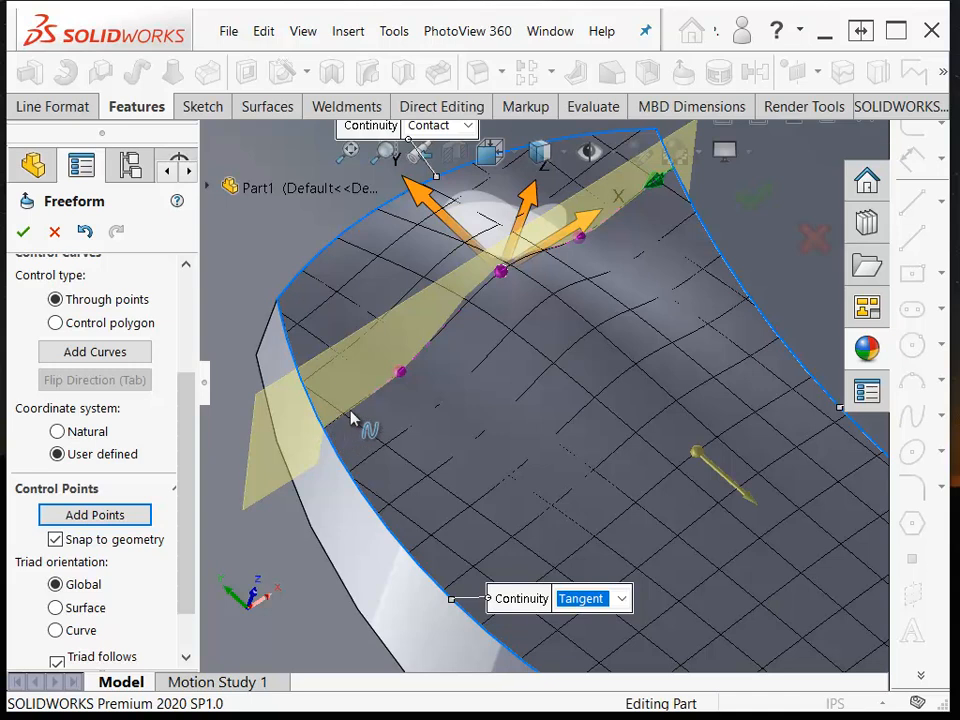
click(245, 557)
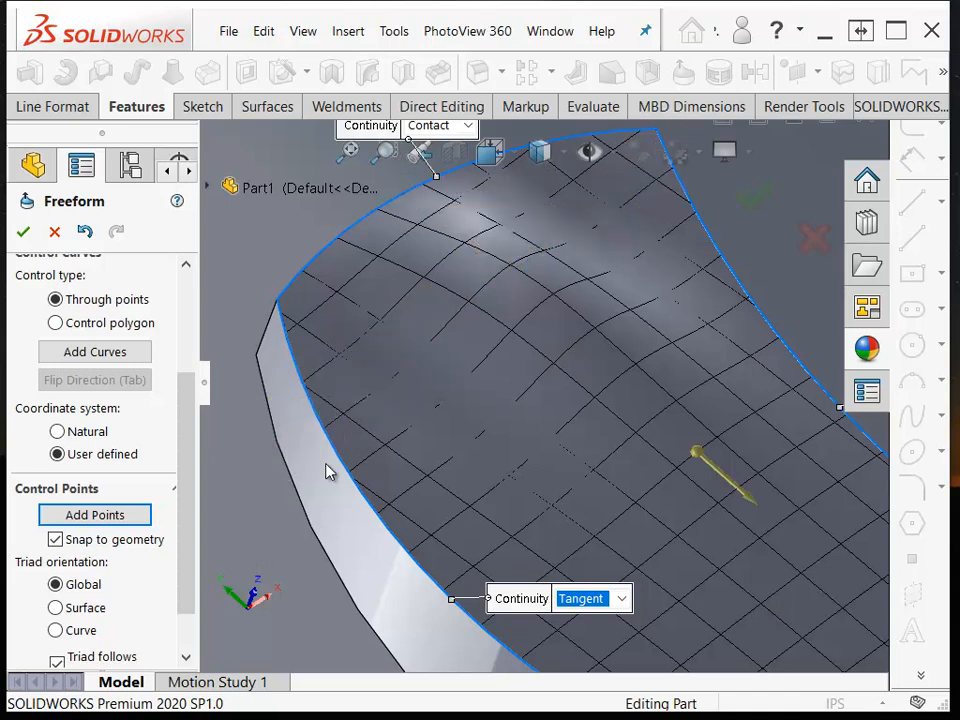
Raise the control point nearest the outward-curving long edge along Z to enlarge the bulge.
click(399, 376)
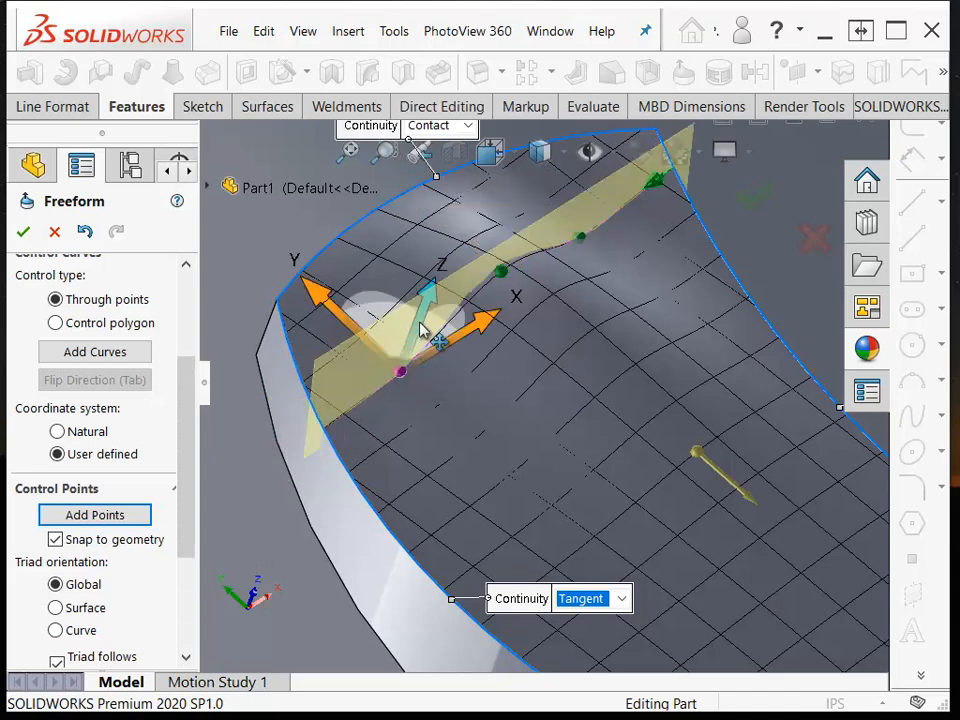
drag(420, 323, 414, 257)
middle_drag(414, 257, 336, 411)
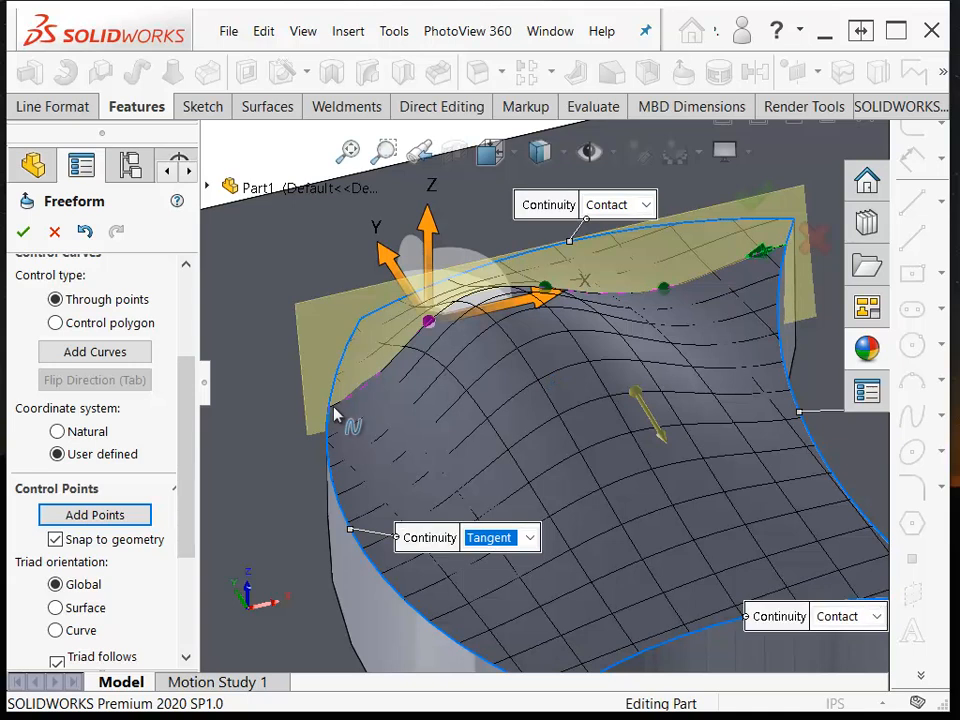
scroll(336, 413, down, 3)
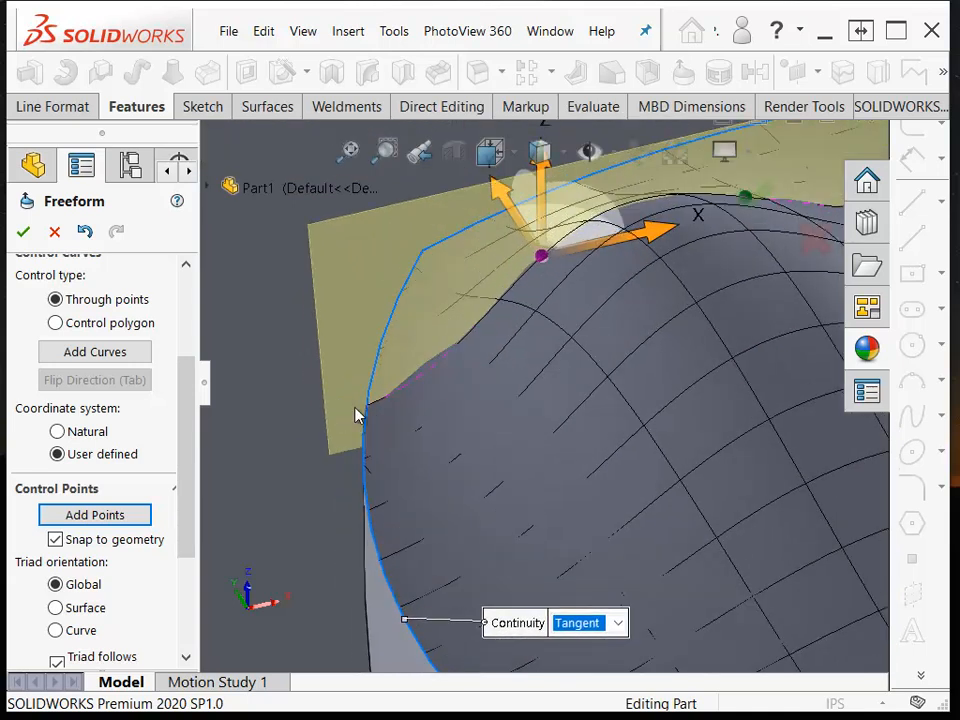
scroll(363, 415, up, 2)
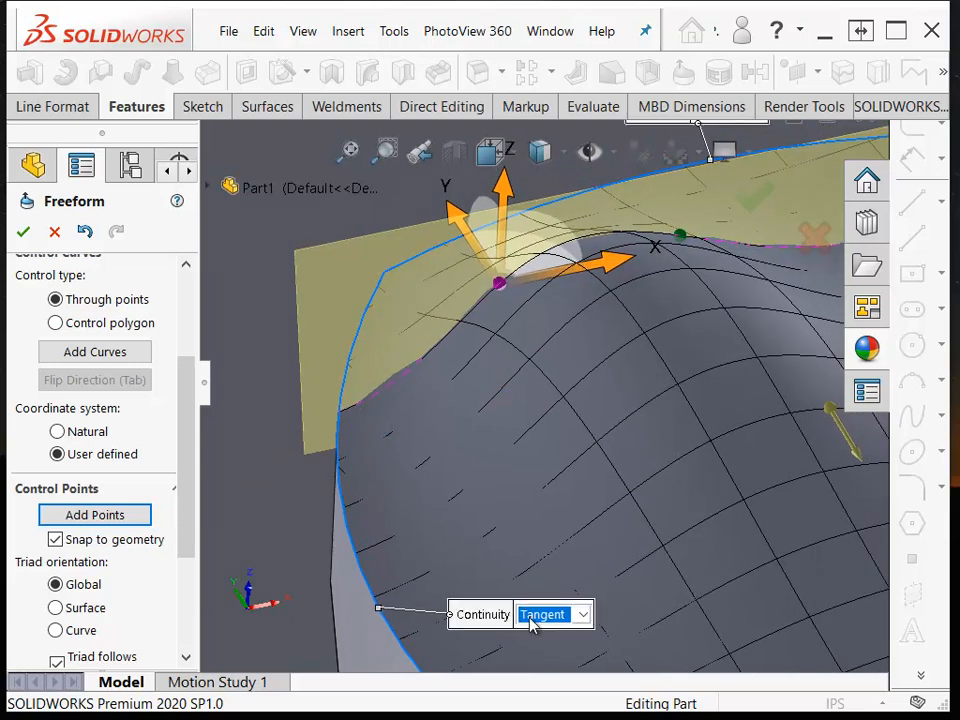
Set the outward-curving long edge's continuity to Contact and reshape the control curve's end with its tangent handle.
click(582, 615)
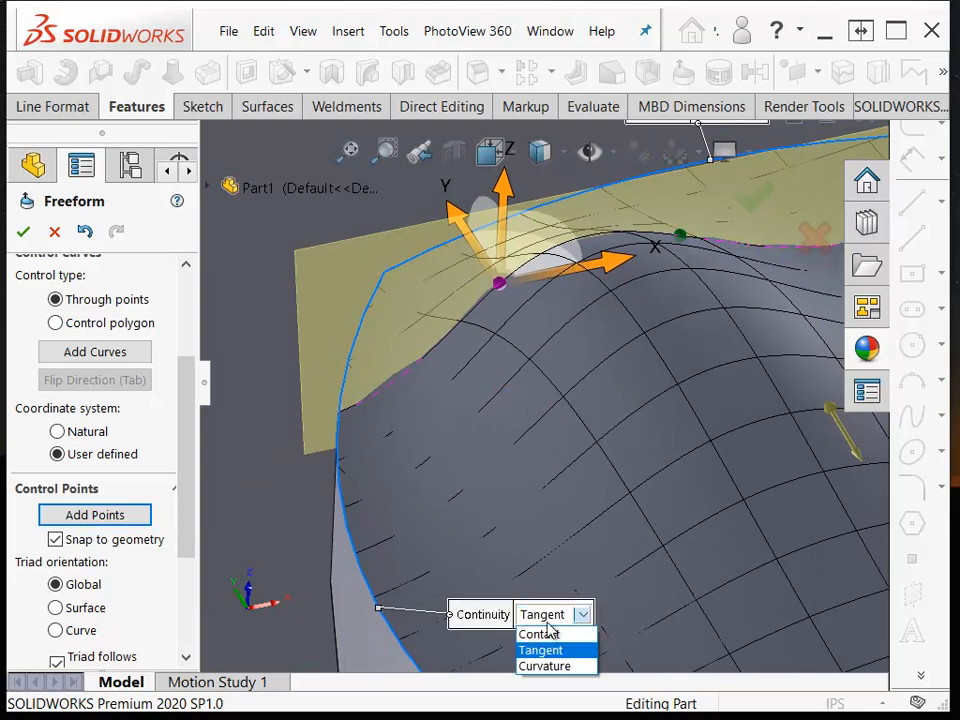
click(540, 635)
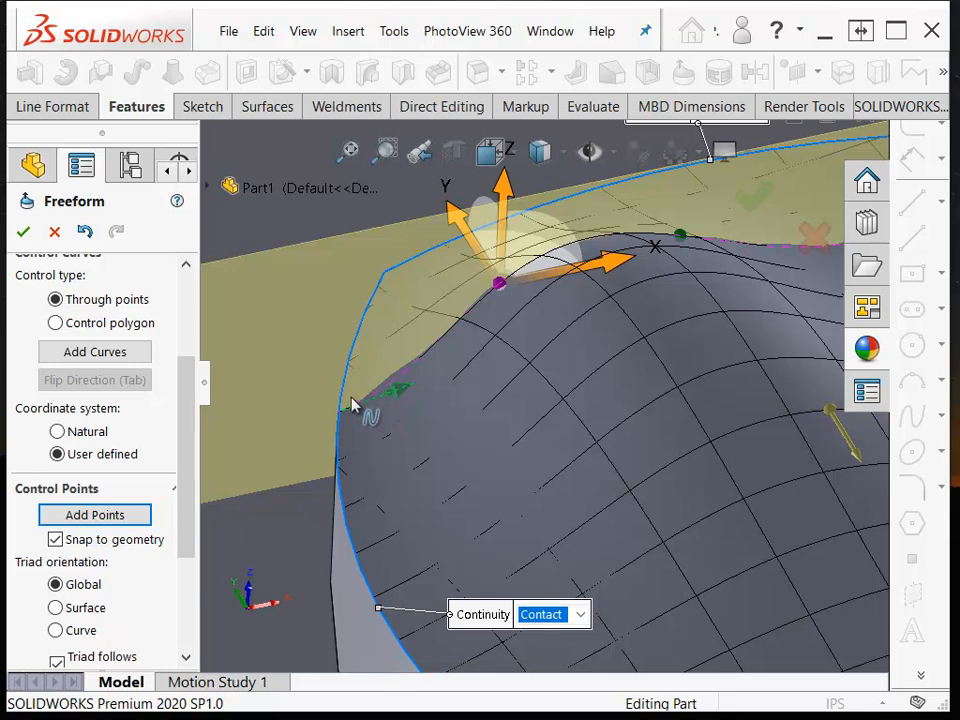
middle_drag(412, 398, 456, 428)
drag(450, 418, 407, 372)
drag(407, 372, 429, 377)
middle_drag(461, 413, 462, 414)
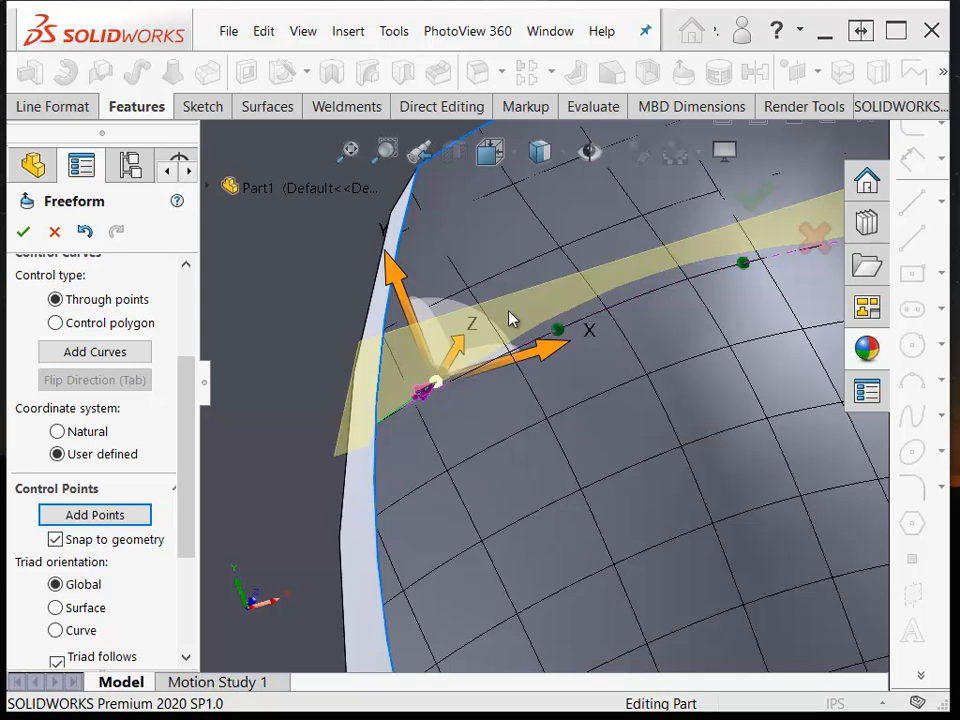
click(283, 298)
Cancel the Freeform deformation of the four-sided face without keeping its changes.
scroll(283, 298, up, 4)
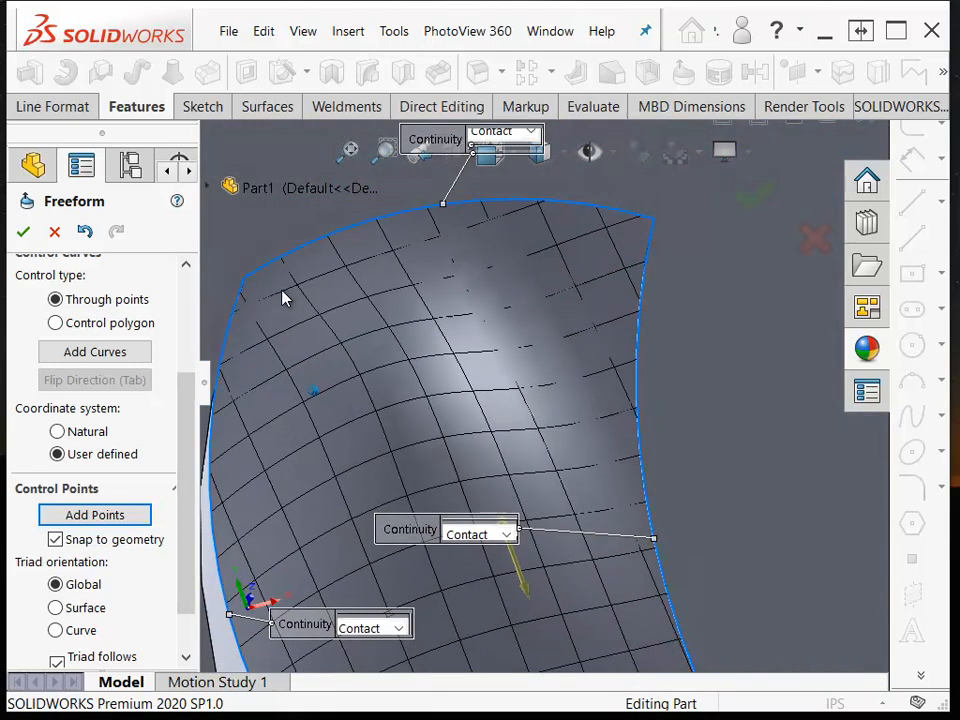
scroll(283, 298, up, 2)
middle_drag(283, 298, 668, 416)
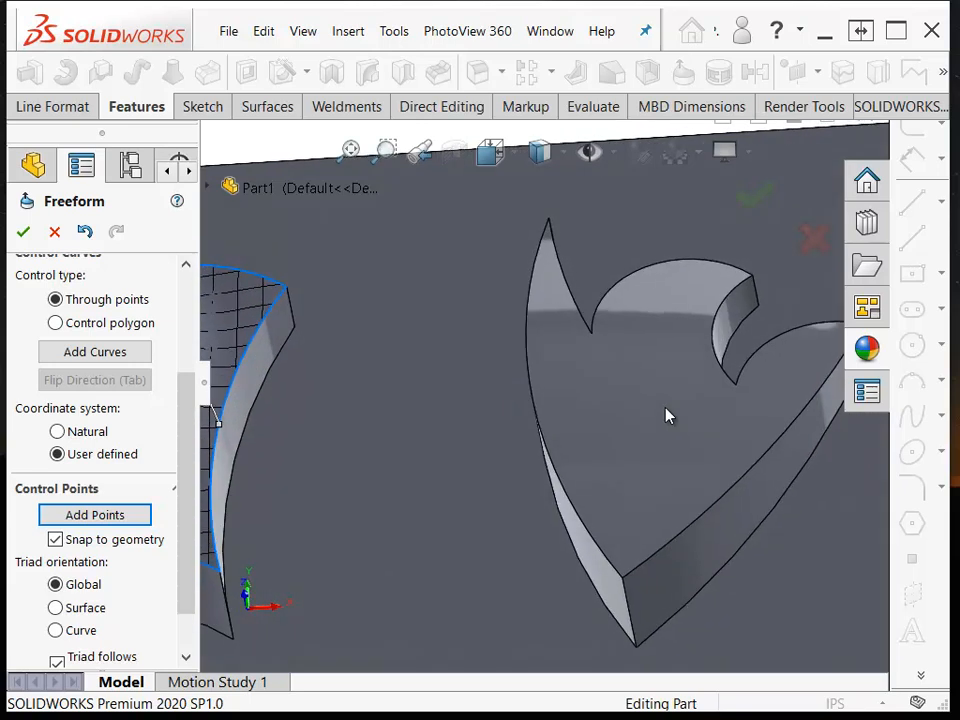
drag(184, 386, 187, 381)
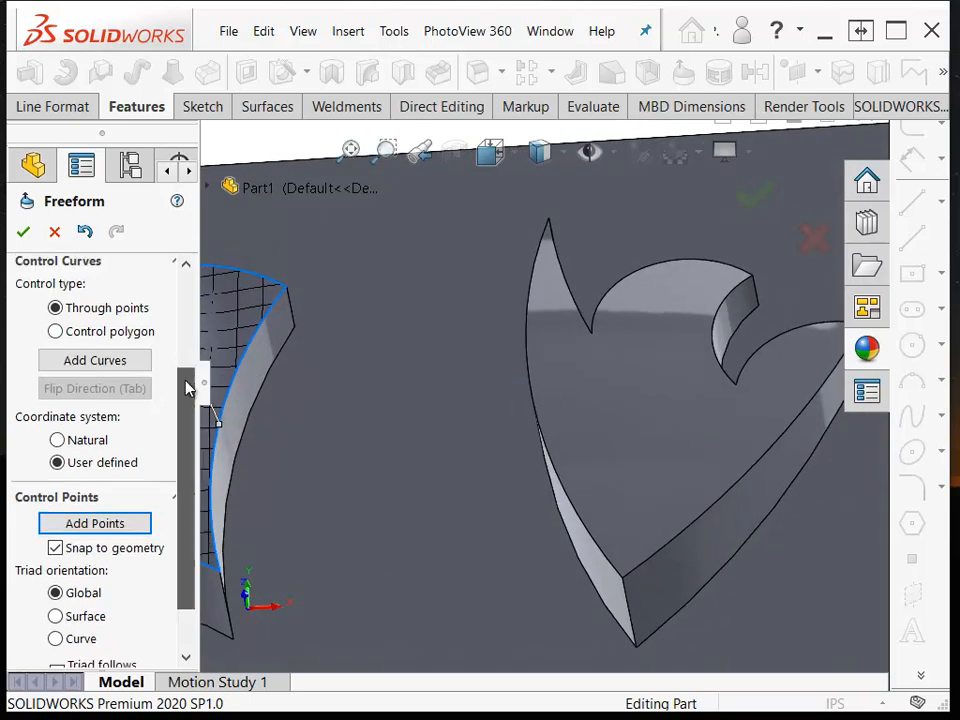
click(54, 231)
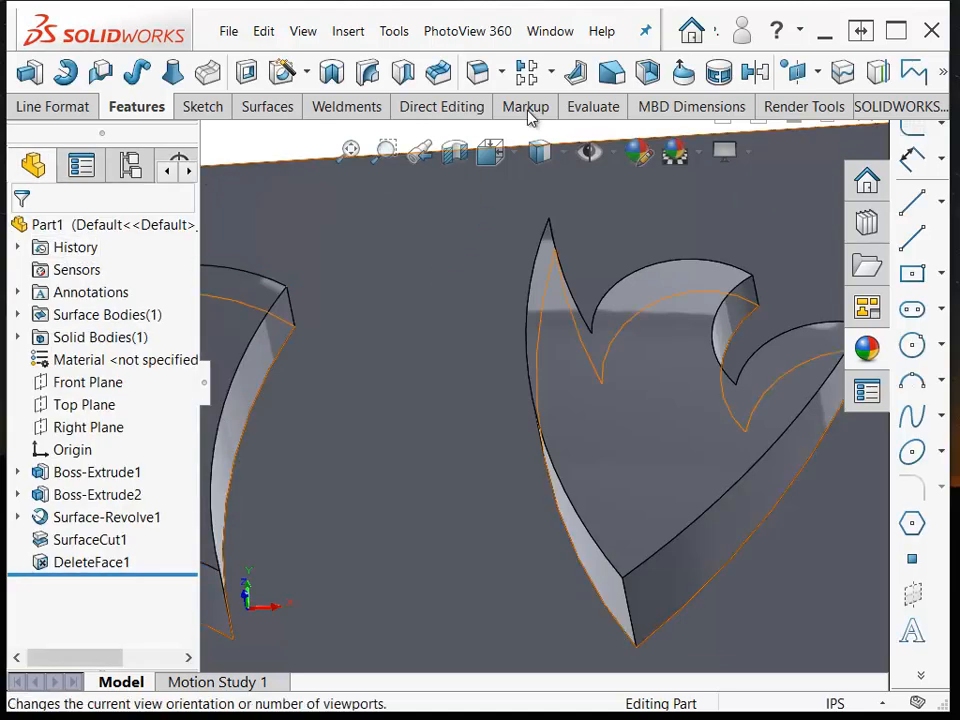
click(684, 70)
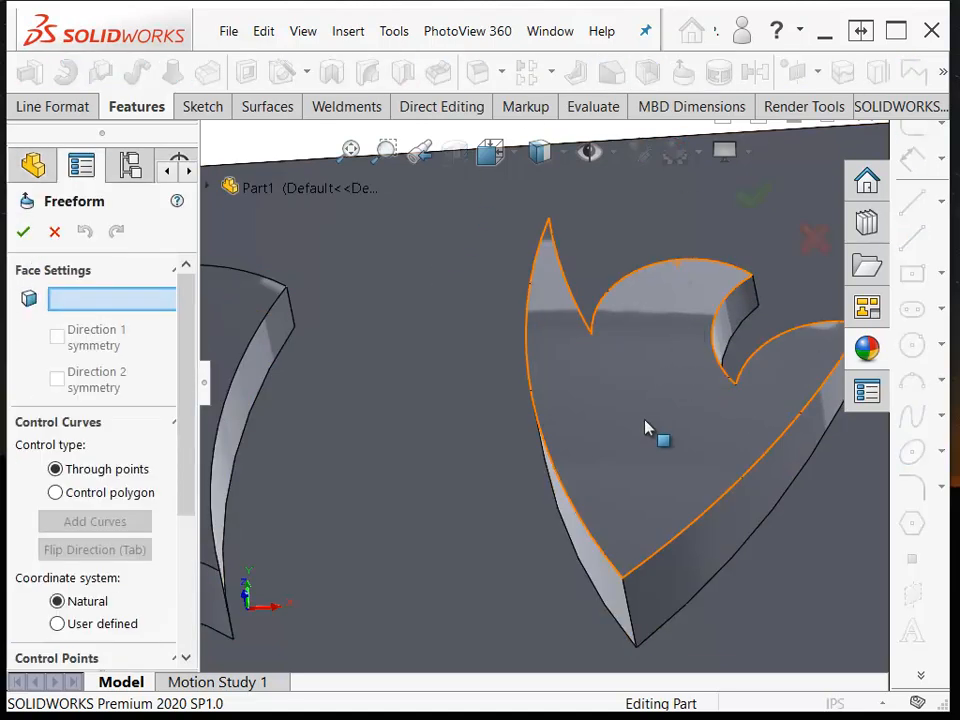
click(645, 428)
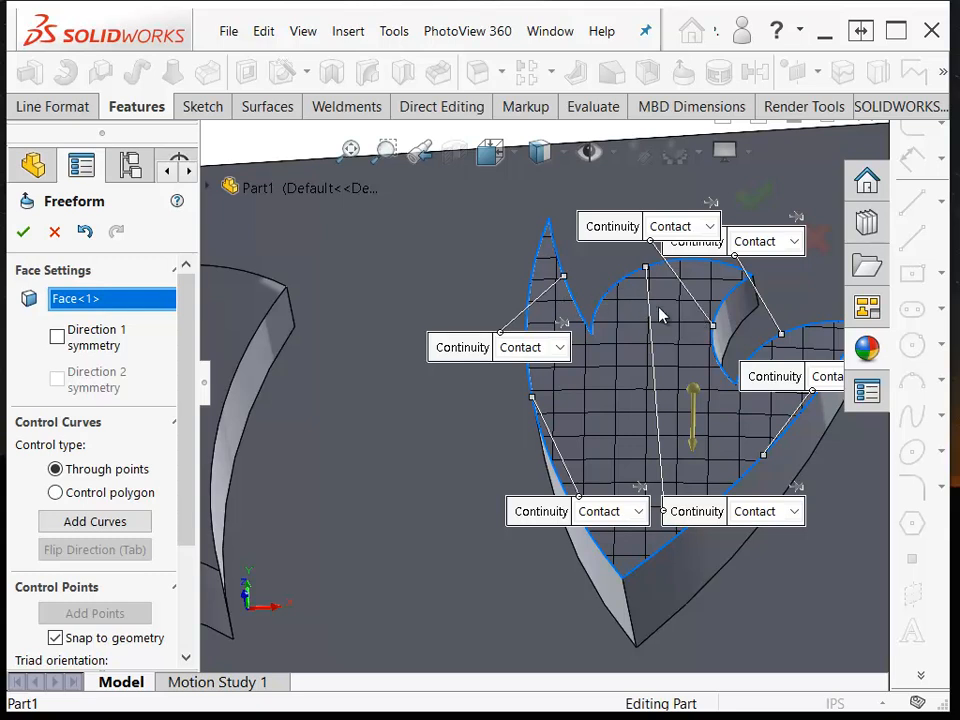
middle_drag(659, 309, 360, 428)
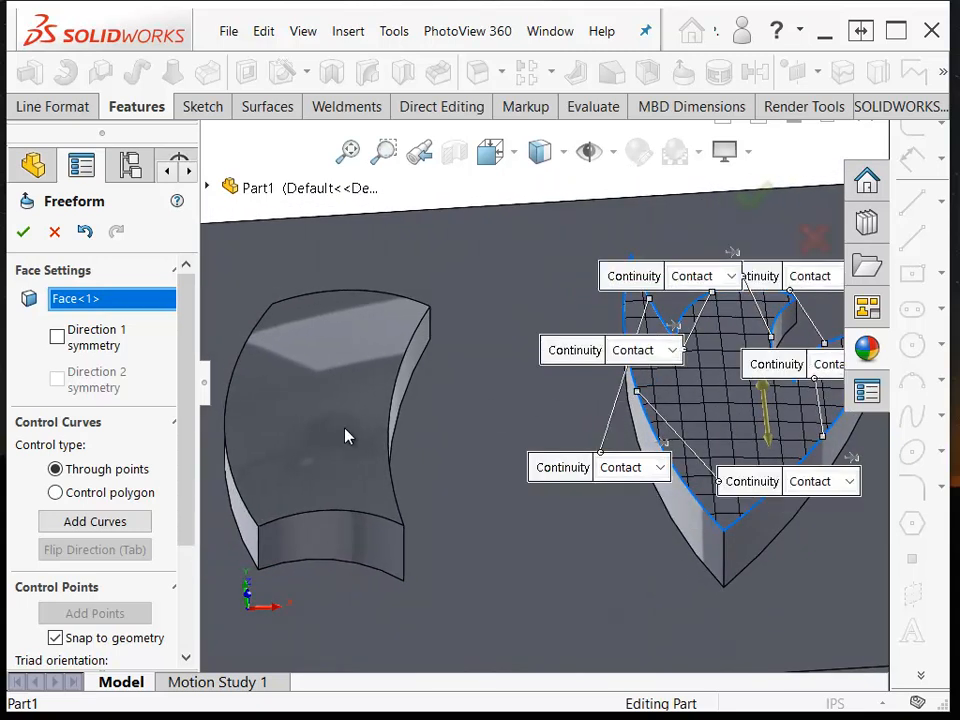
middle_drag(621, 550, 689, 550)
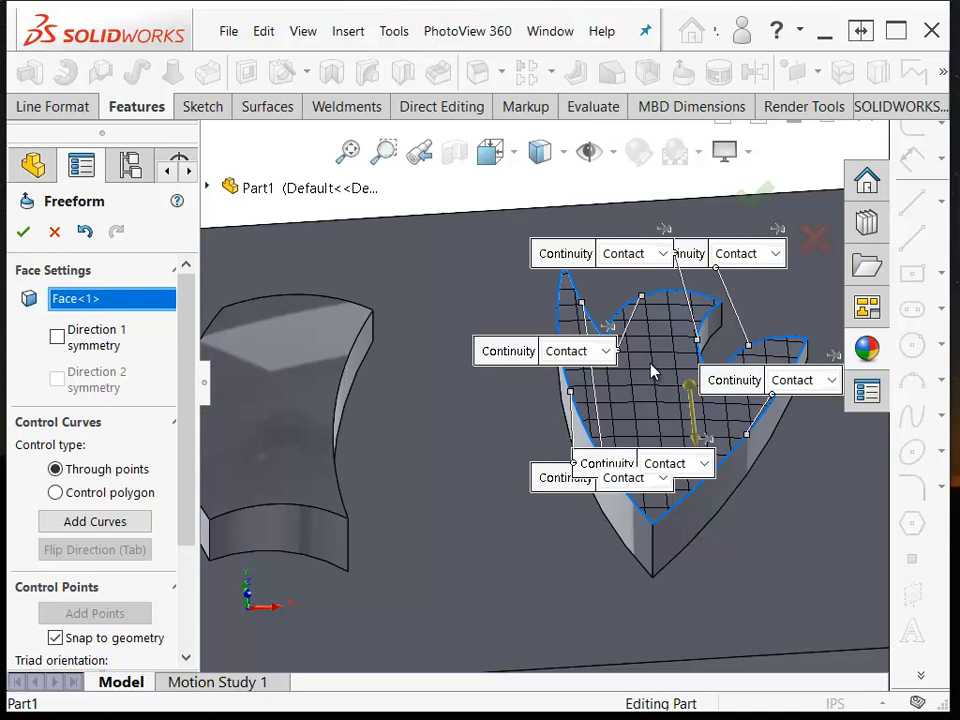
click(56, 232)
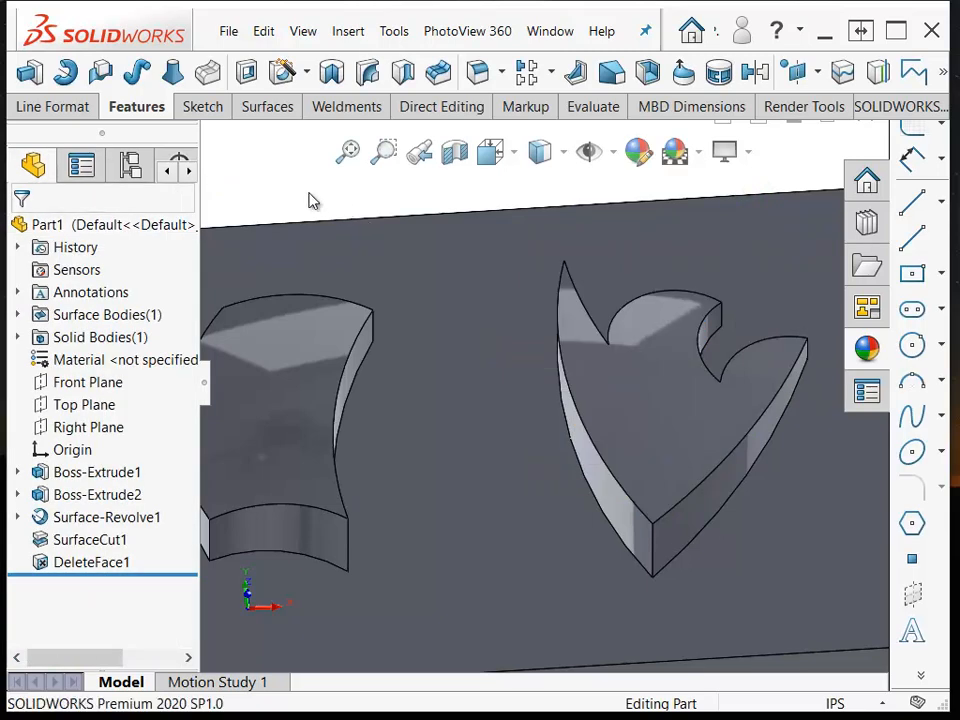
Show the hidden Surface-Revolve1 body.
click(101, 519)
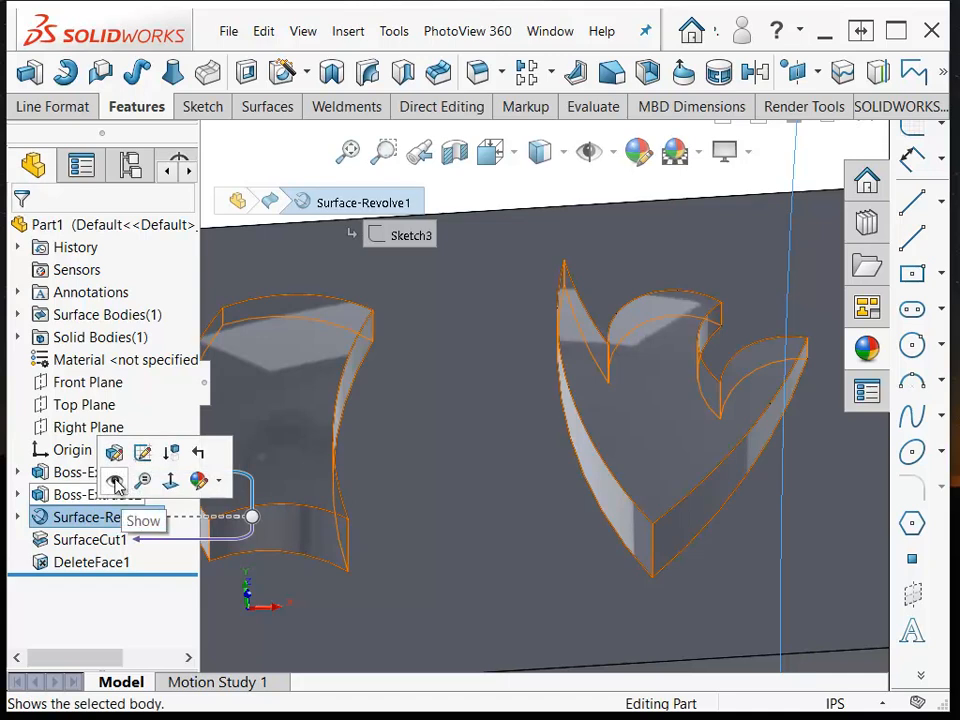
click(115, 481)
scroll(382, 436, up, 5)
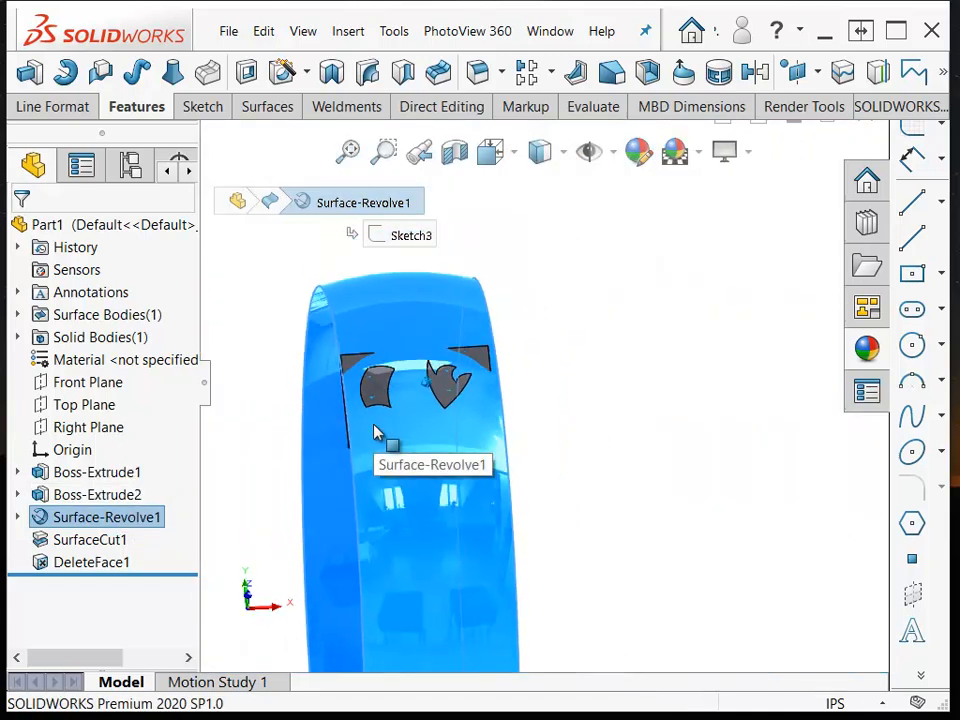
scroll(386, 431, down, 4)
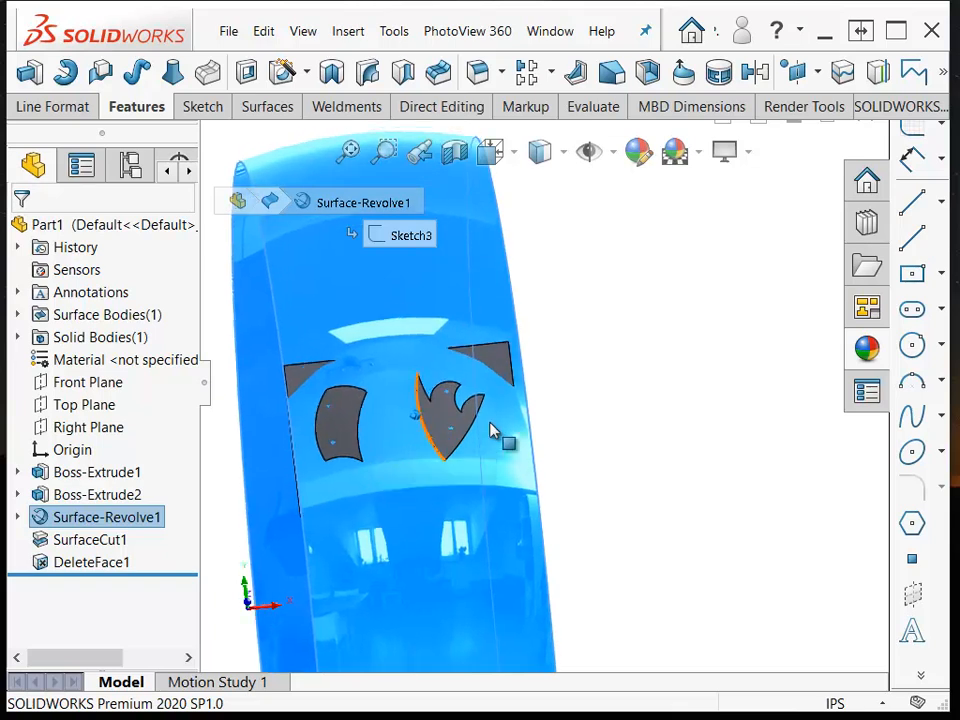
Sketch a center rectangle about 4.30 by 5.58 in on the Front Plane, around the flame-shaped outline.
click(912, 273)
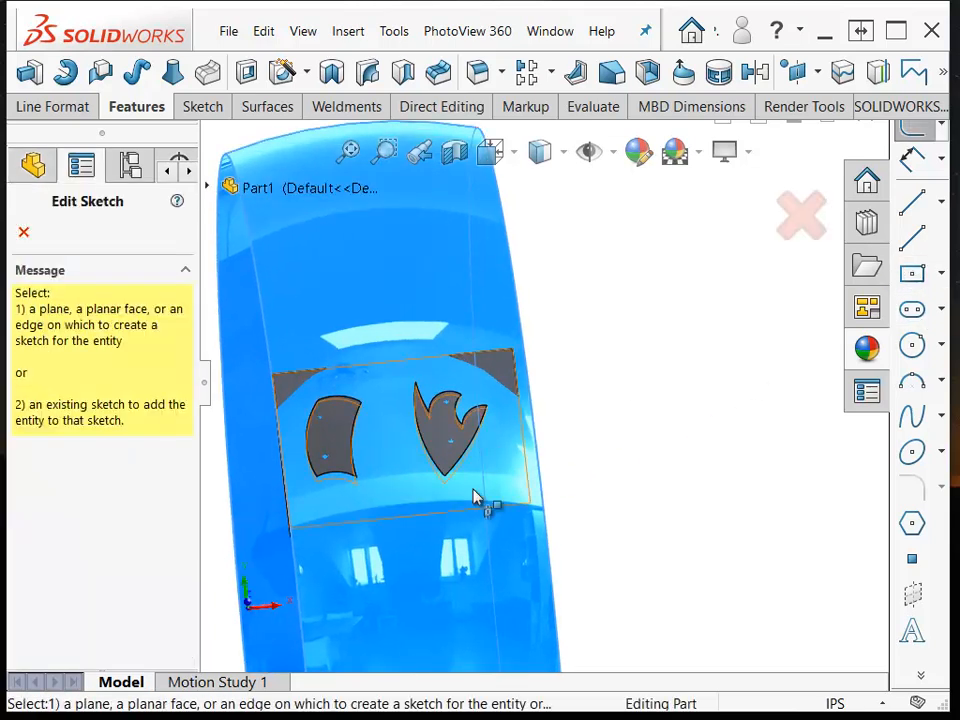
scroll(407, 503, down, 4)
scroll(416, 498, down, 1)
scroll(514, 396, up, 5)
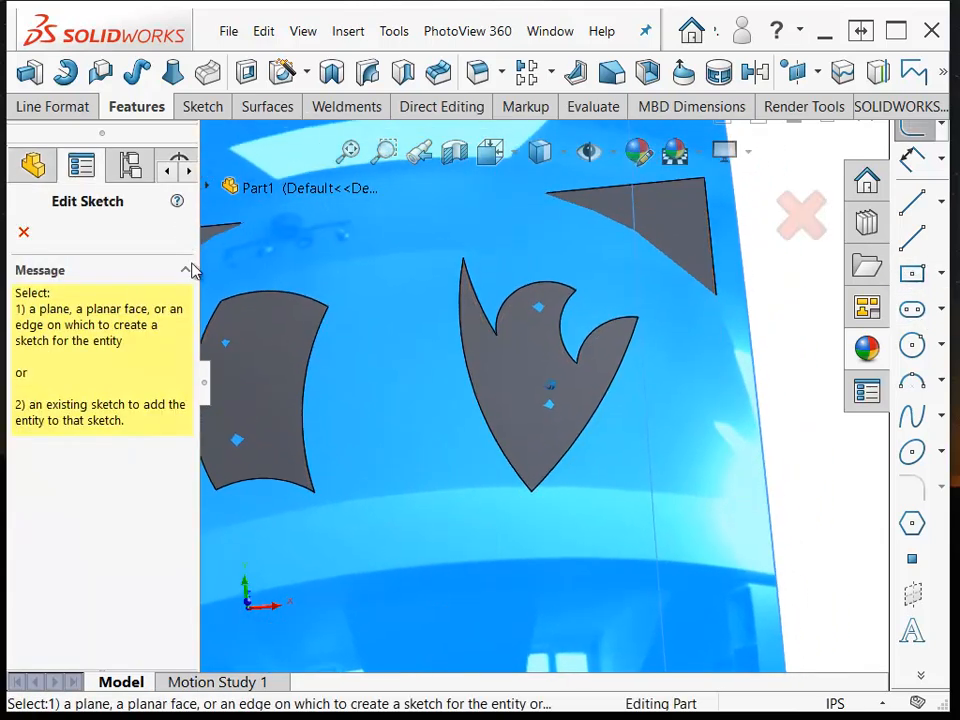
click(208, 187)
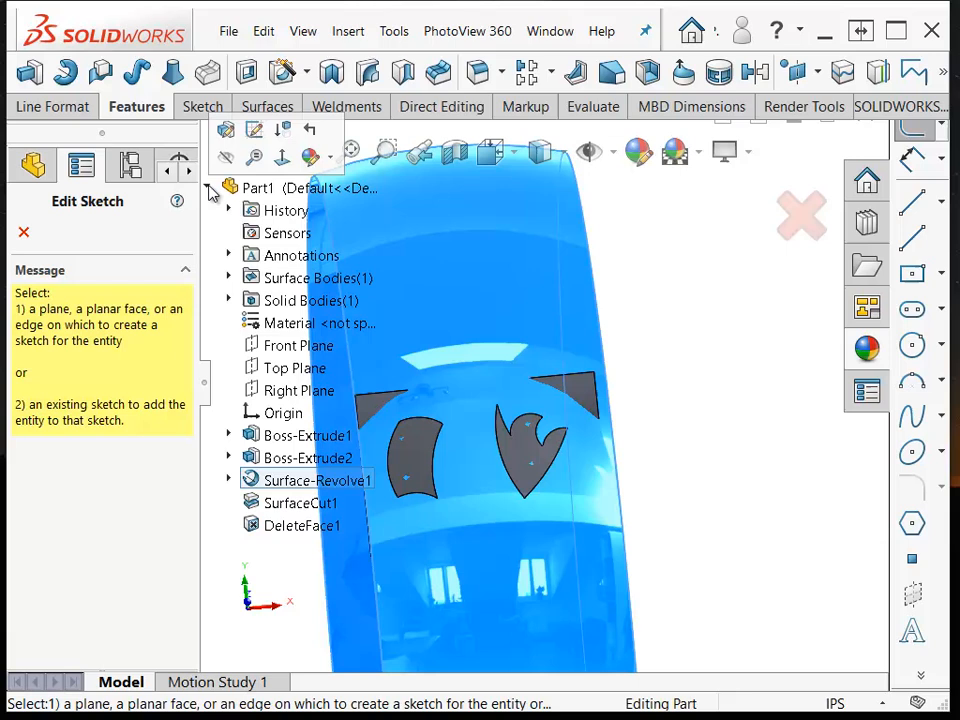
click(276, 346)
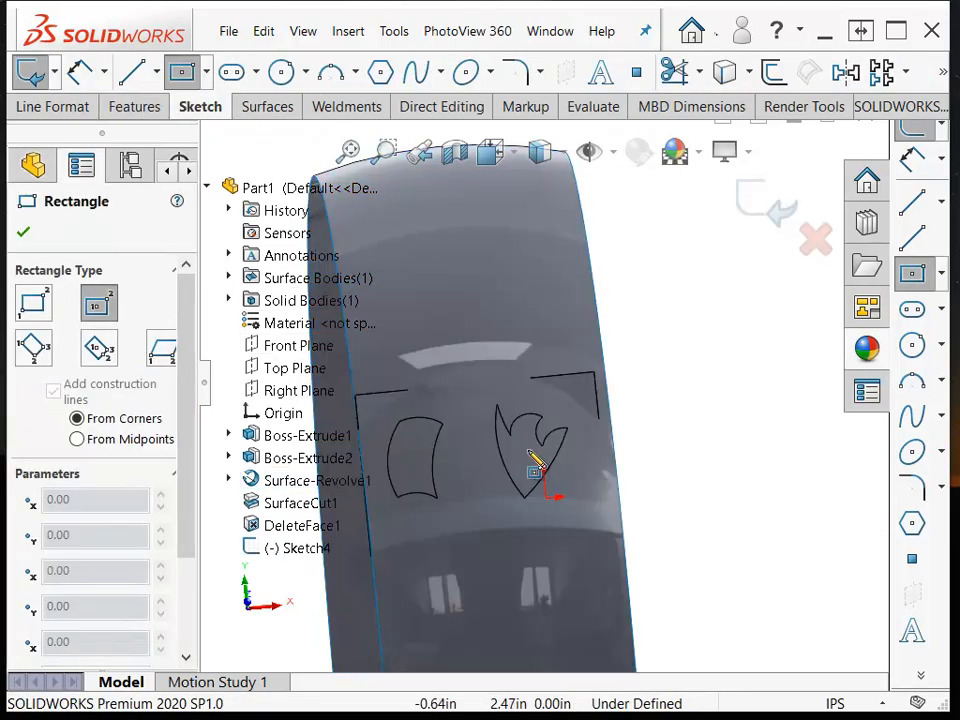
click(528, 451)
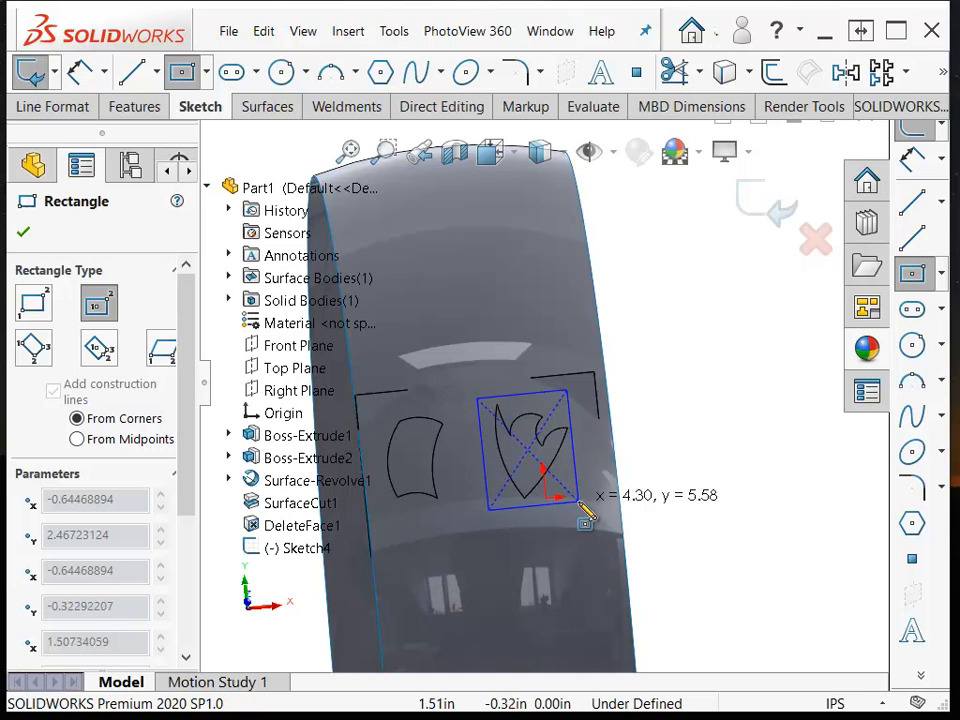
click(581, 504)
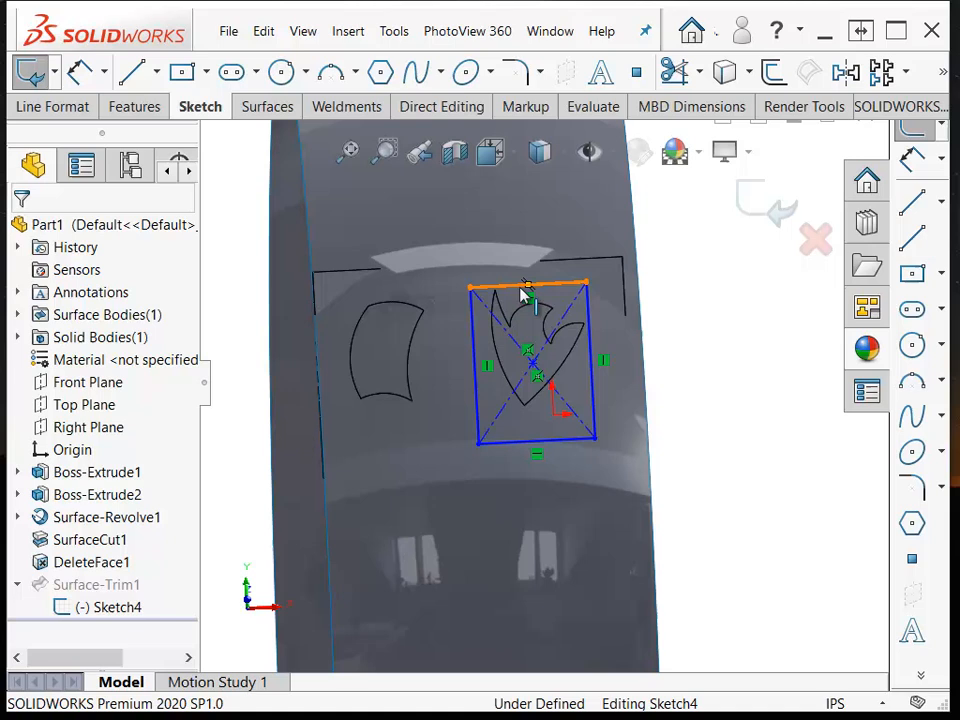
Remove the rectangle's two horizontal relations and one vertical relation, reshape it into an irregular quadrilateral around the flame outline, and exit the sketch.
click(527, 290)
click(529, 300)
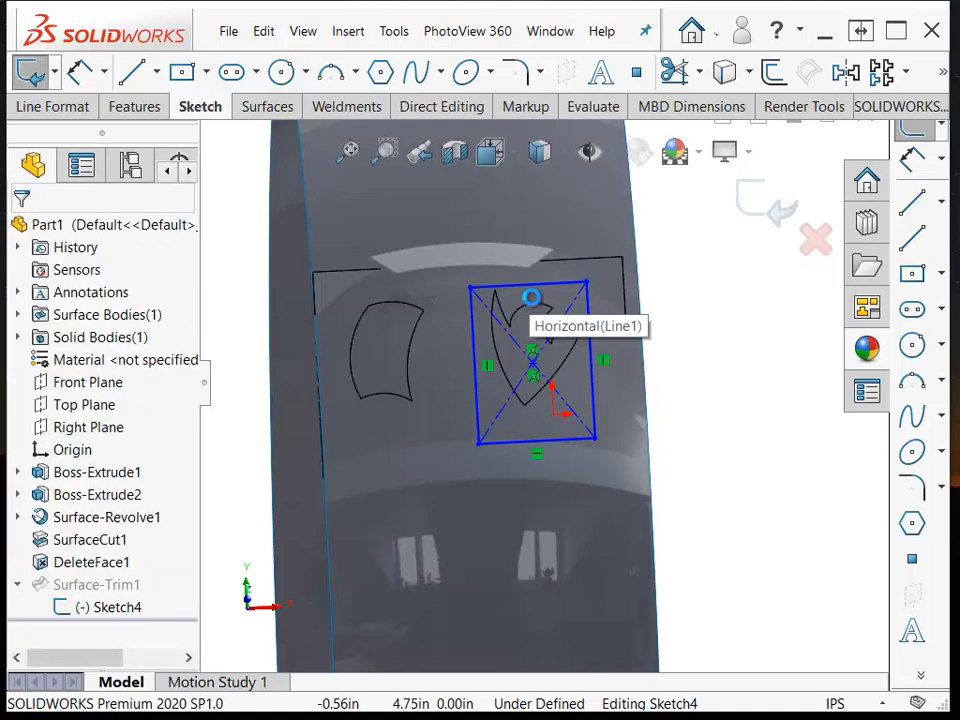
drag(470, 289, 469, 246)
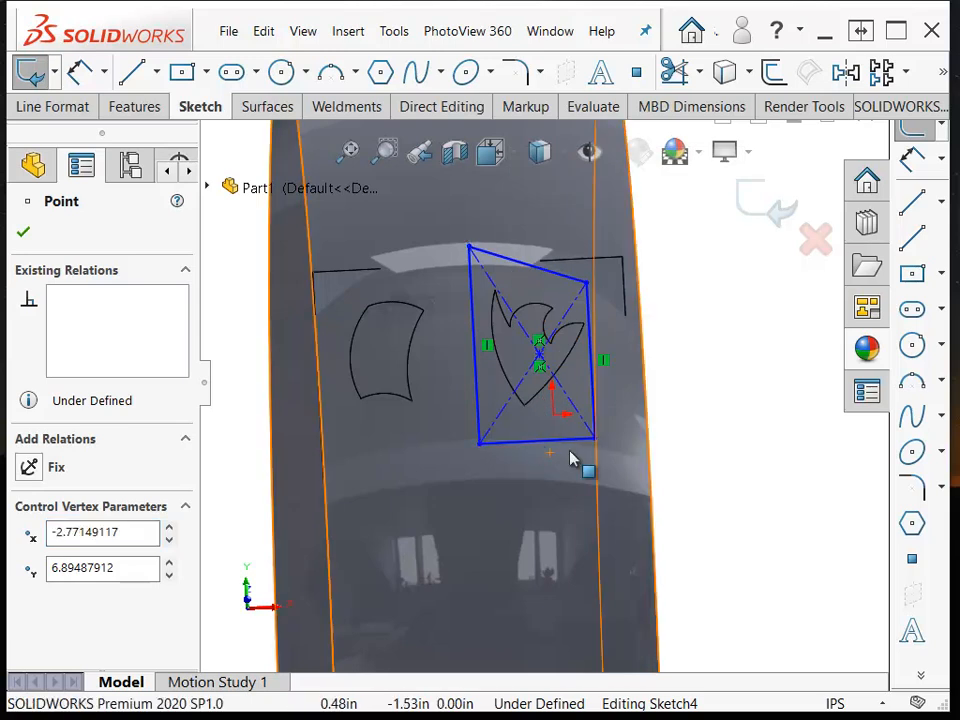
drag(594, 439, 581, 402)
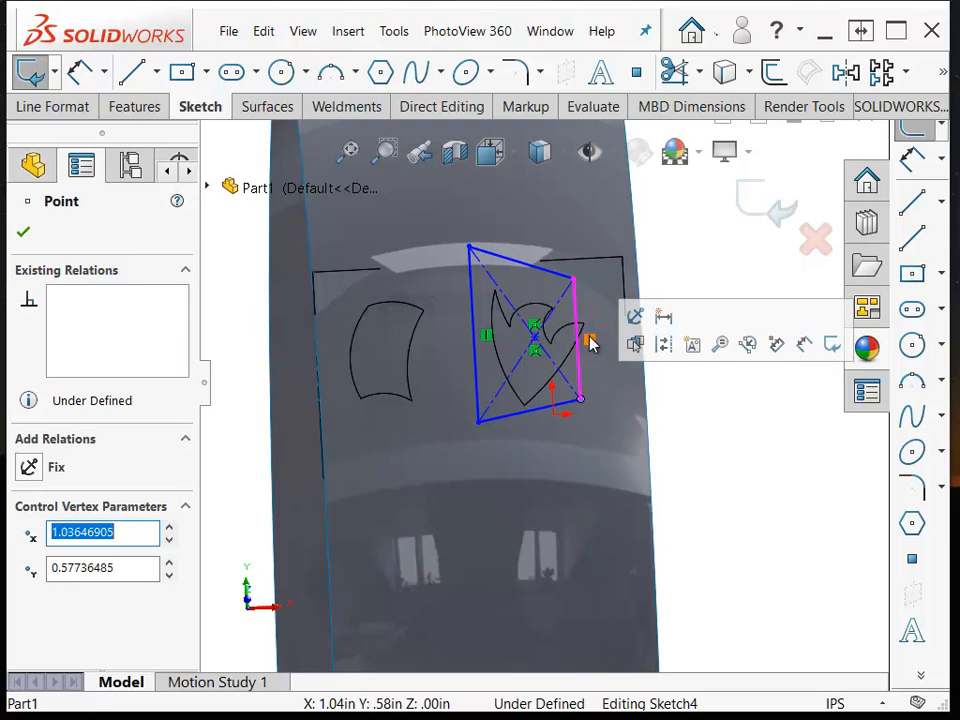
drag(570, 281, 605, 288)
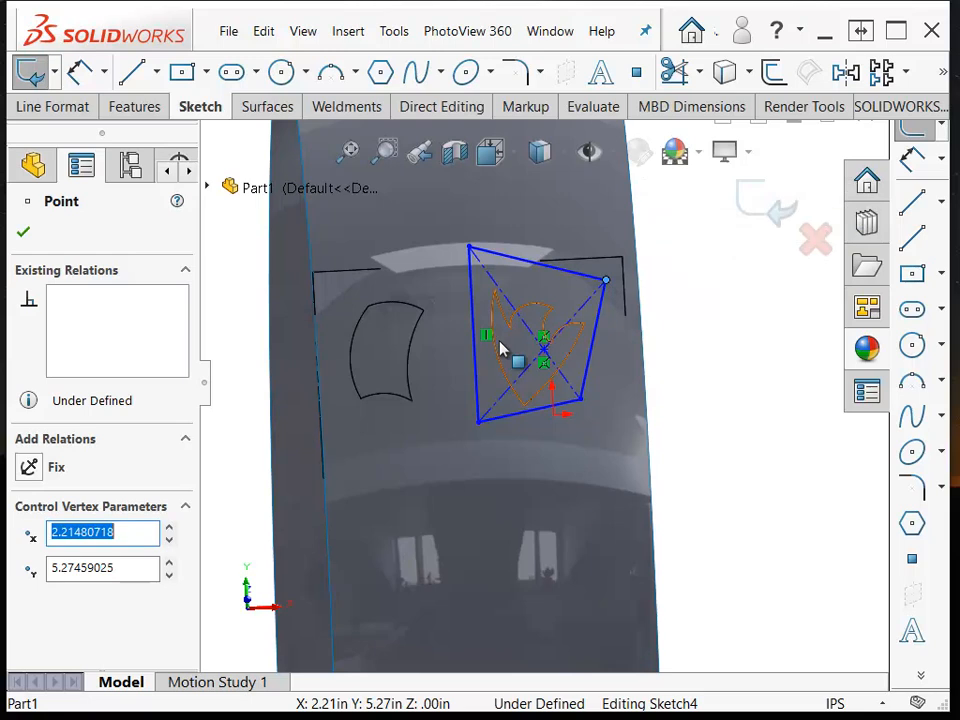
scroll(523, 375, down, 1)
drag(535, 417, 589, 442)
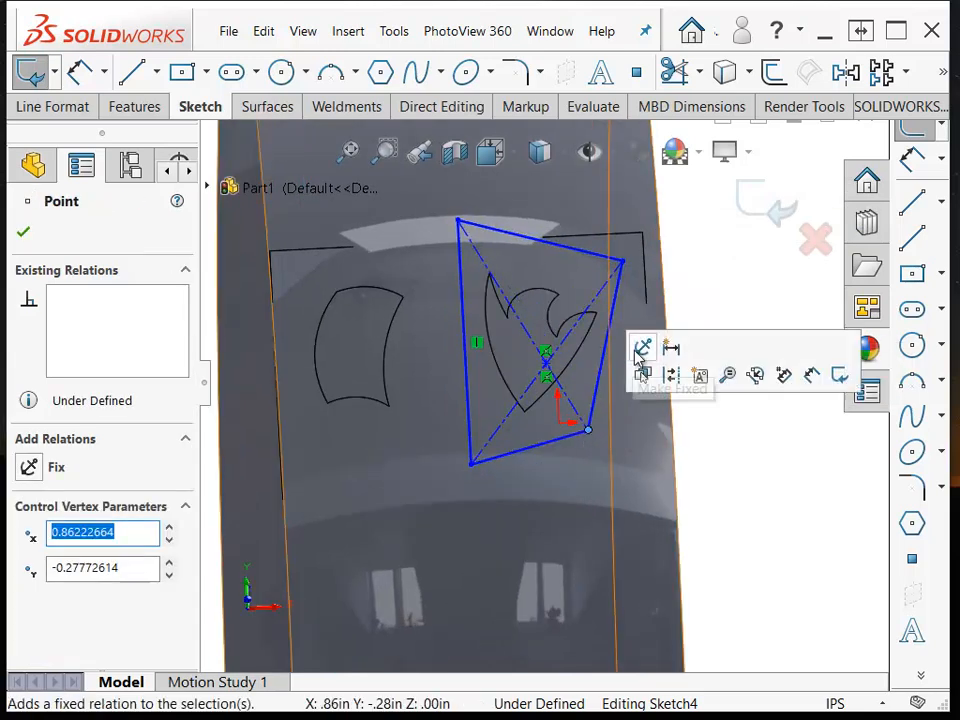
click(740, 210)
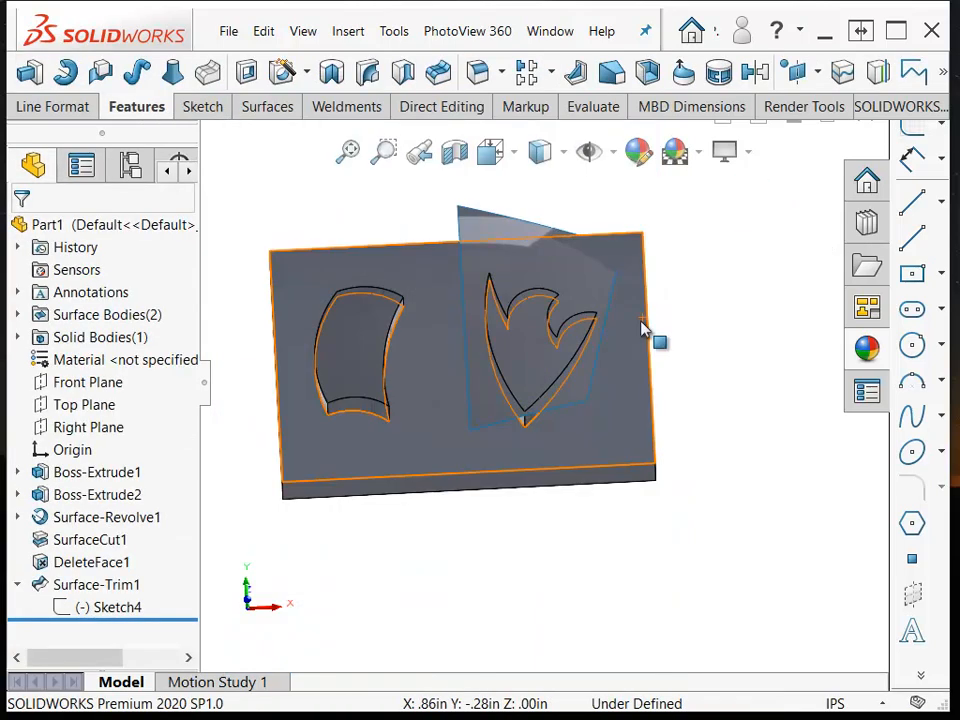
click(488, 381)
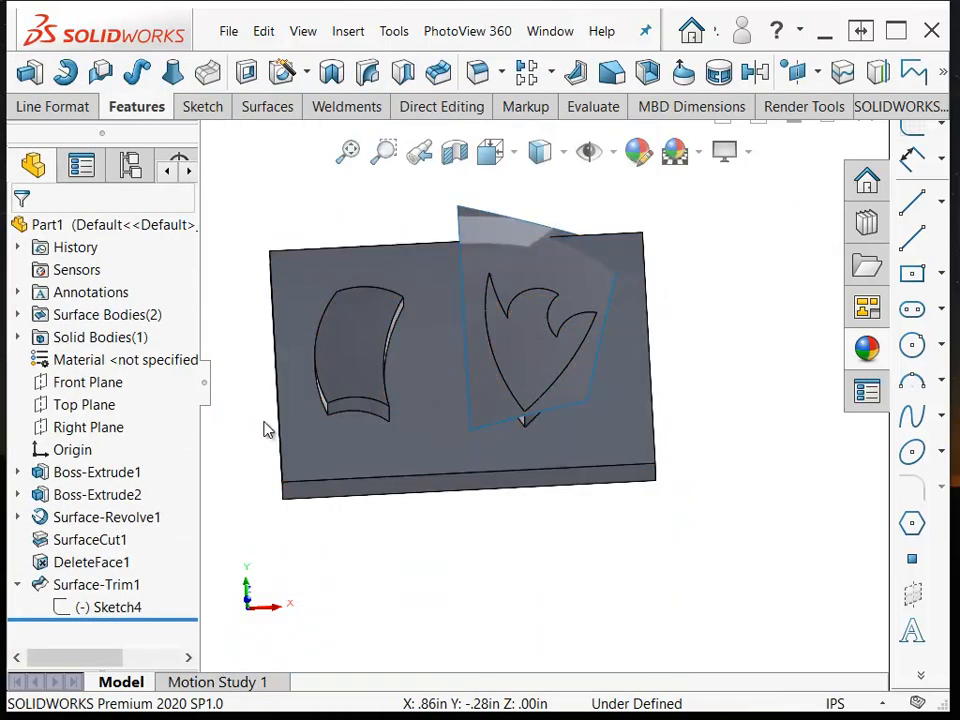
Start a Freeform on the trimmed surface and set the continuity of its long vertical edge to Curvature.
click(676, 78)
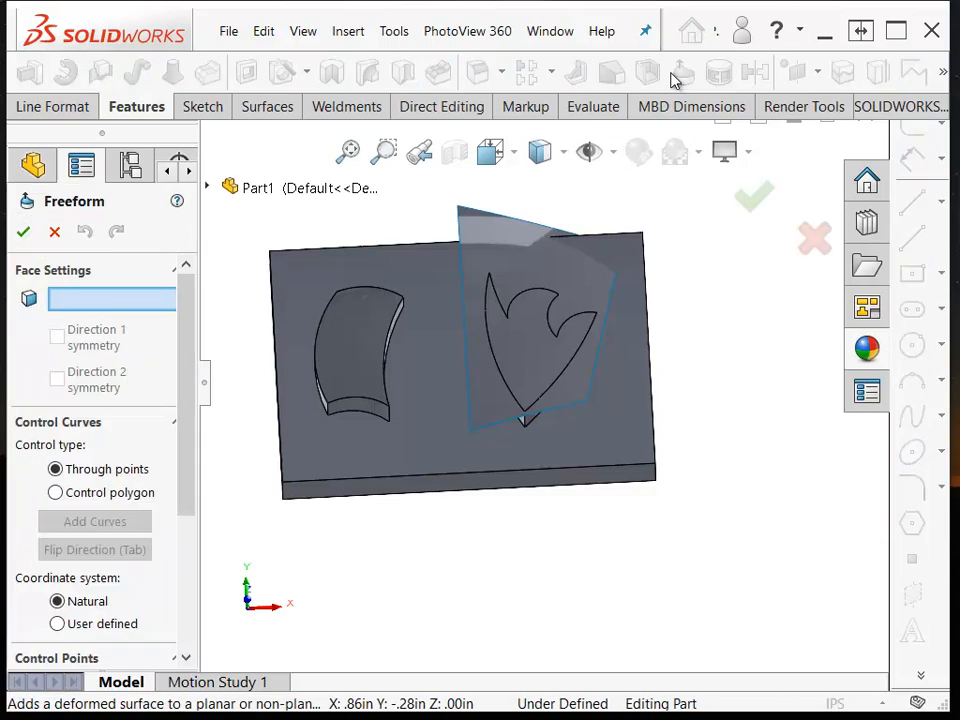
click(504, 246)
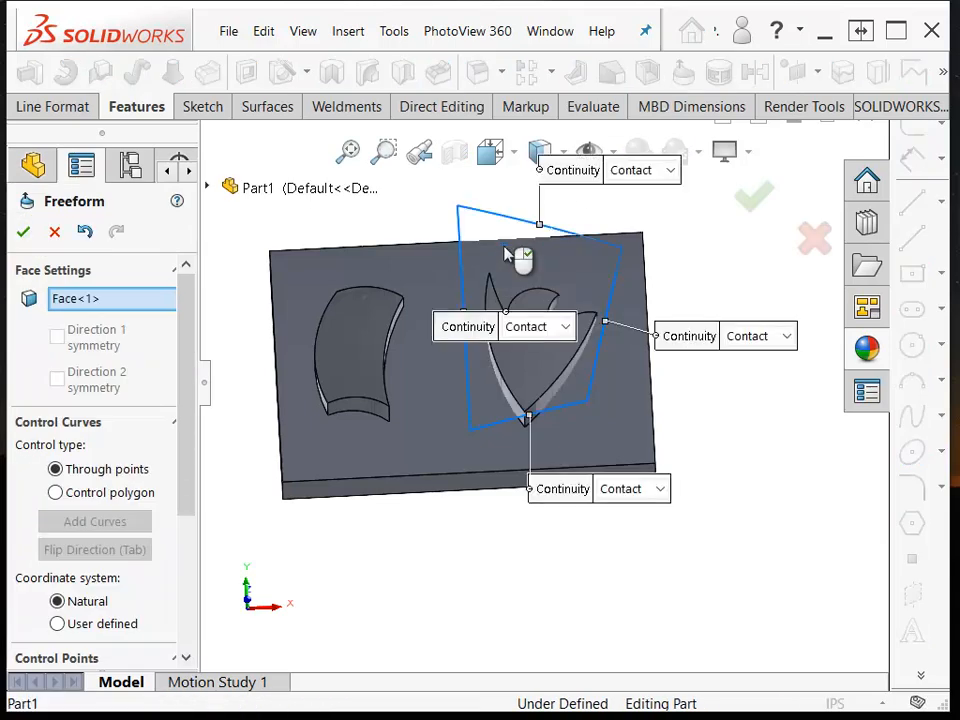
scroll(560, 337, down, 5)
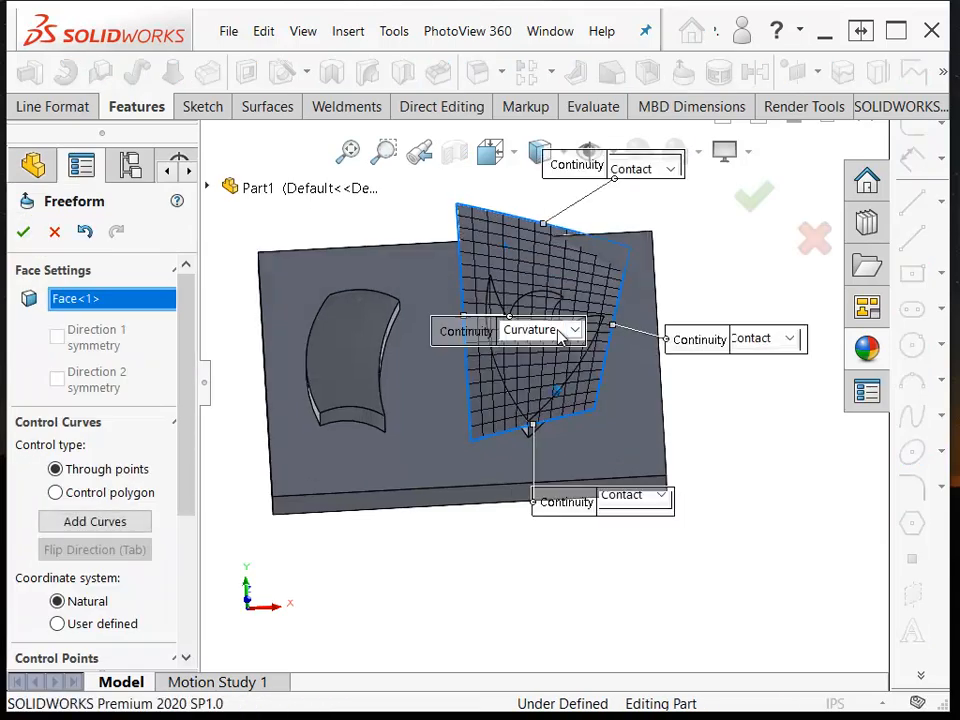
scroll(560, 337, down, 2)
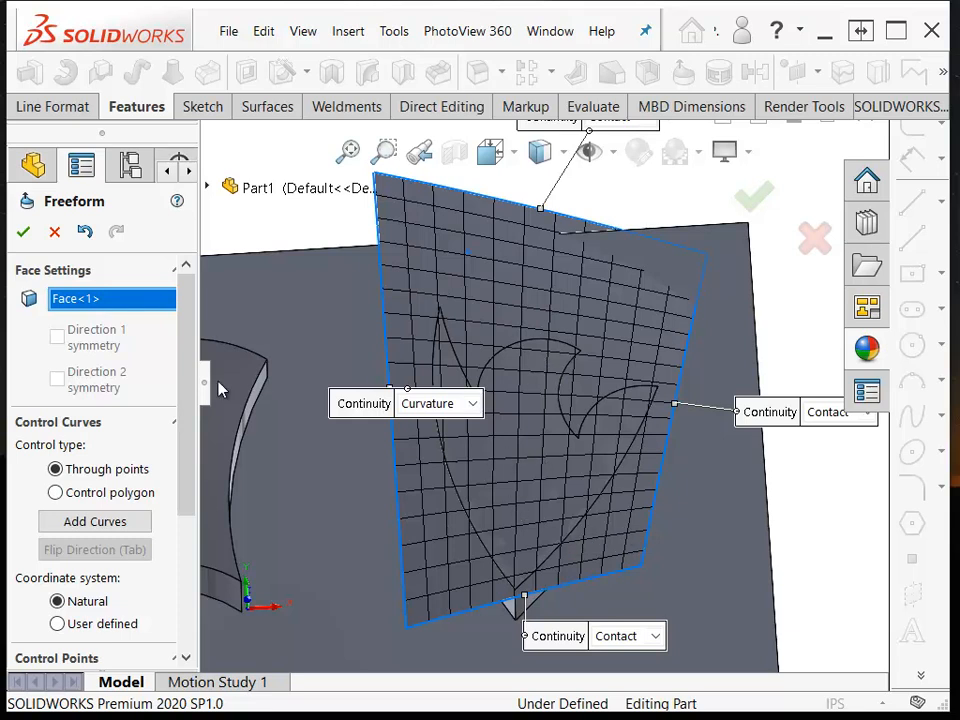
Add a control curve across the middle of the trimmed surface and place four control points along it.
click(95, 521)
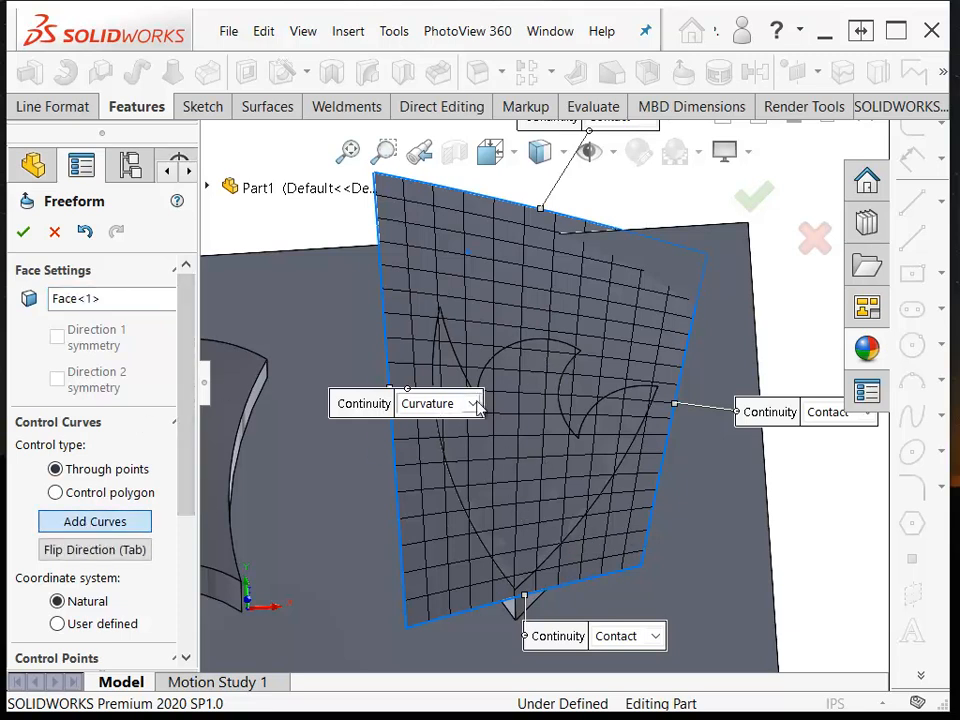
click(520, 375)
drag(193, 485, 178, 572)
click(112, 535)
middle_drag(530, 497, 452, 408)
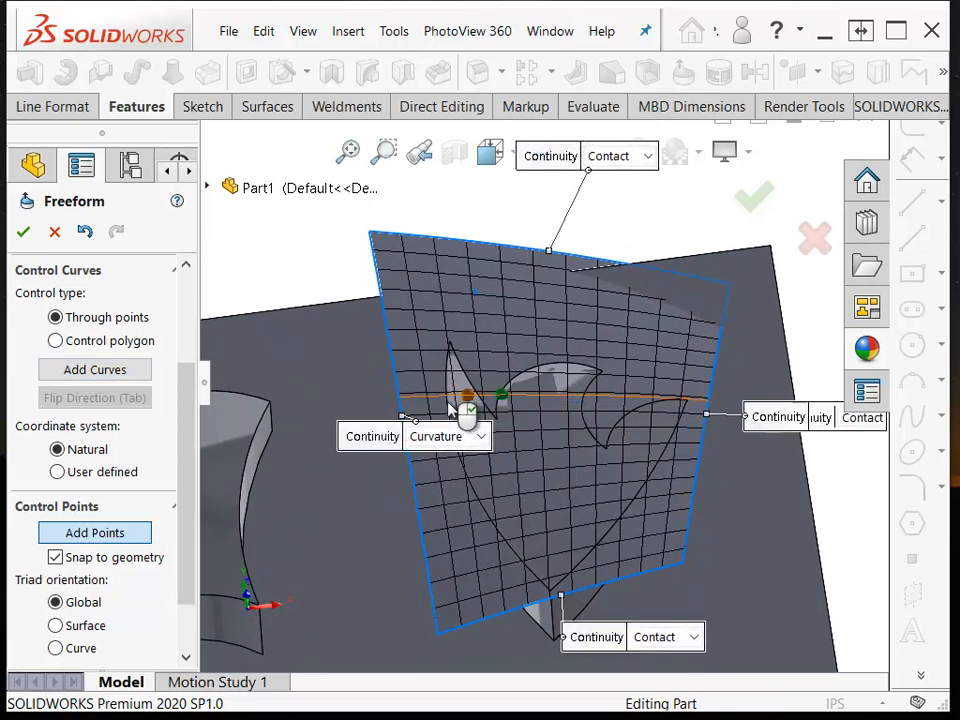
click(449, 402)
click(556, 398)
click(638, 399)
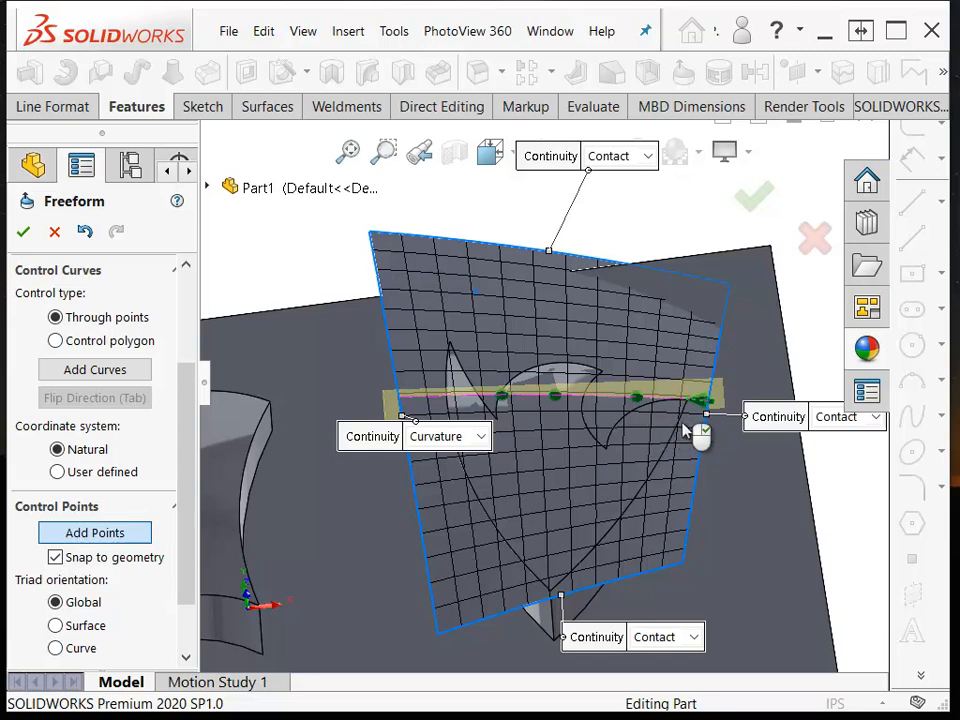
Bulge the surface by raising the control point nearest the free edge, its neighbour about 0.32 in along Y, and the two middle points together, and accept the Freeform.
scroll(692, 428, down, 4)
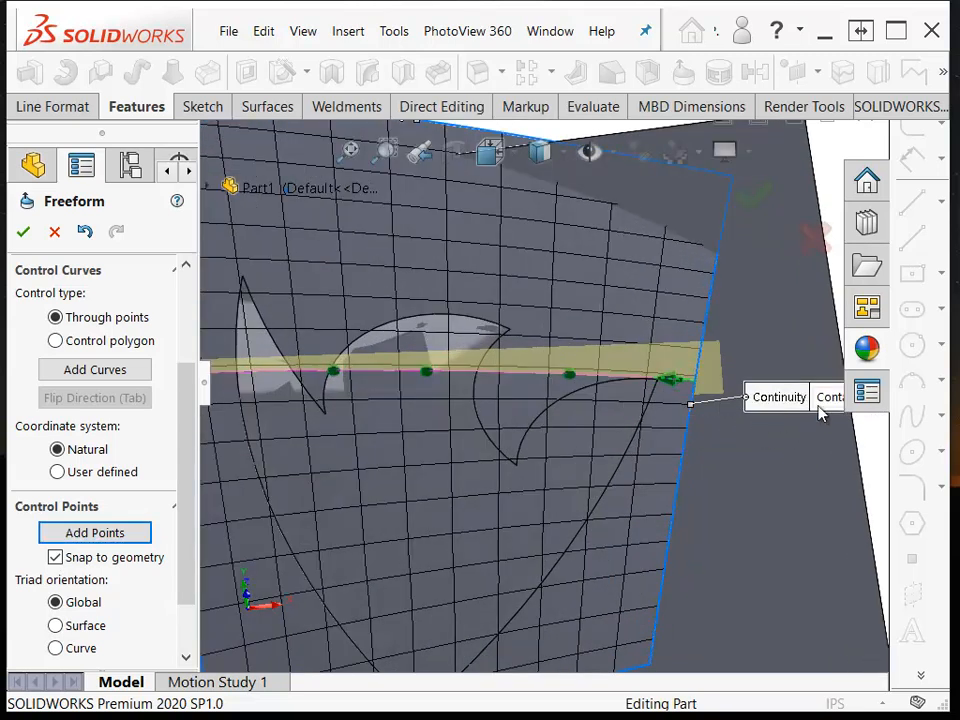
drag(665, 380, 643, 340)
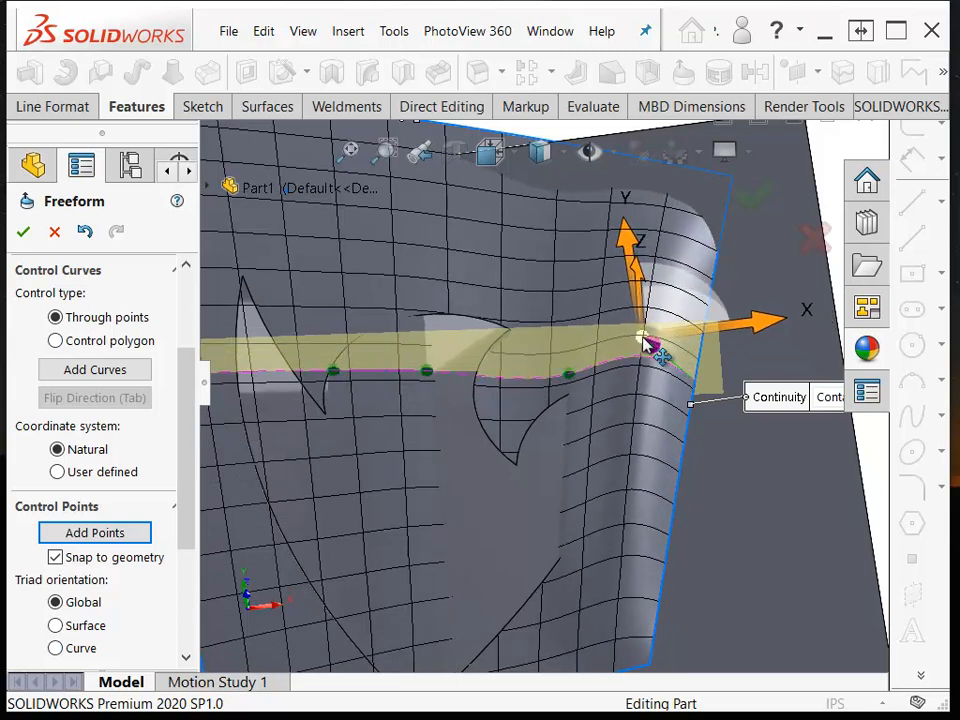
click(567, 381)
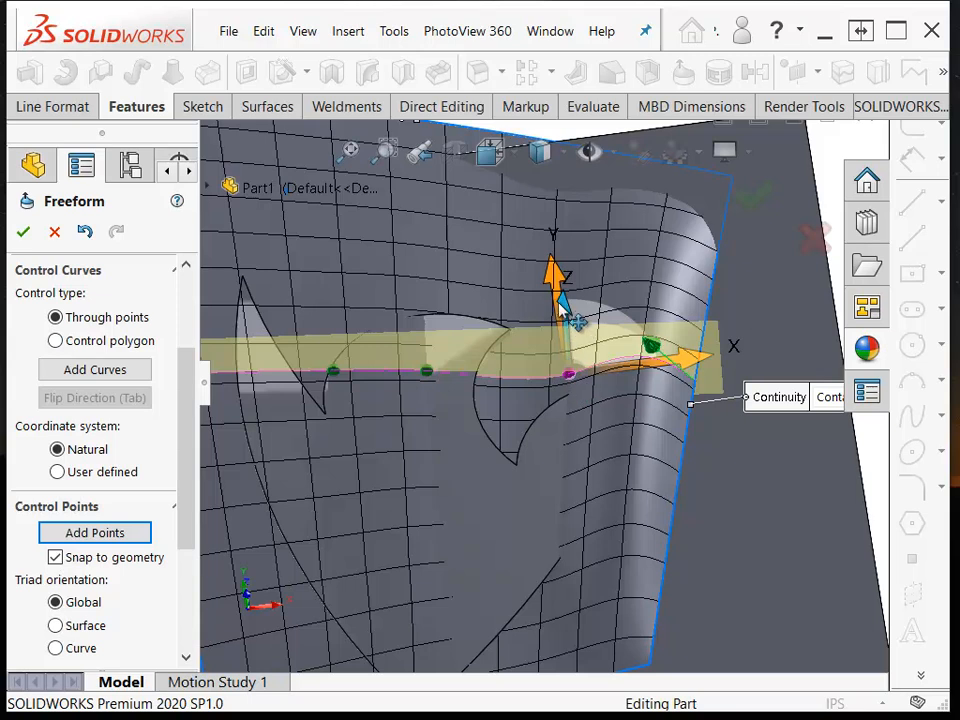
drag(553, 265, 547, 217)
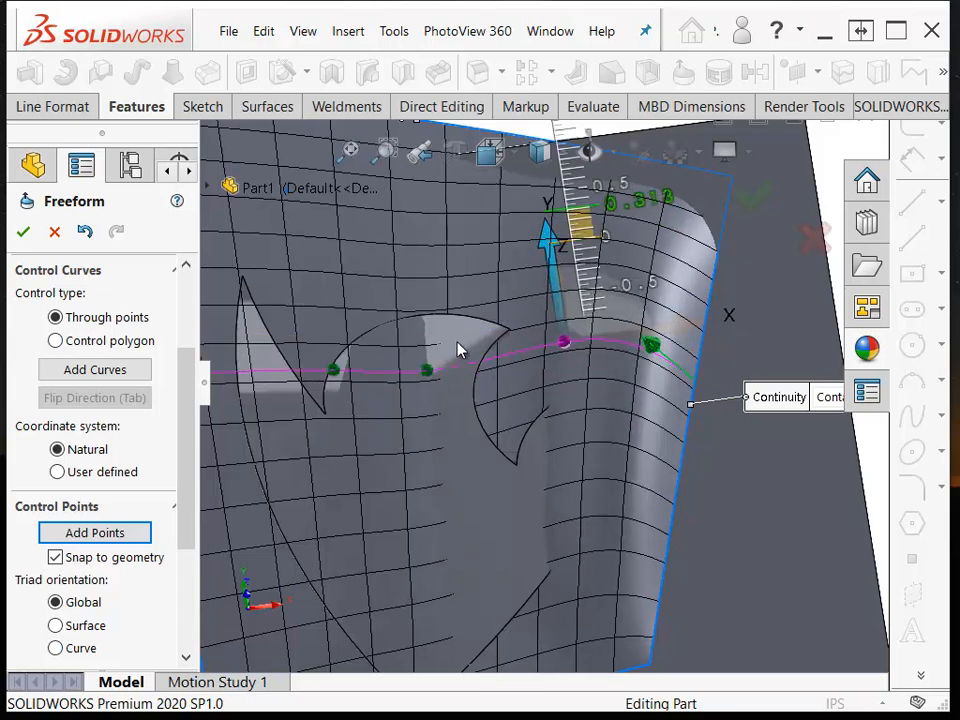
click(426, 374)
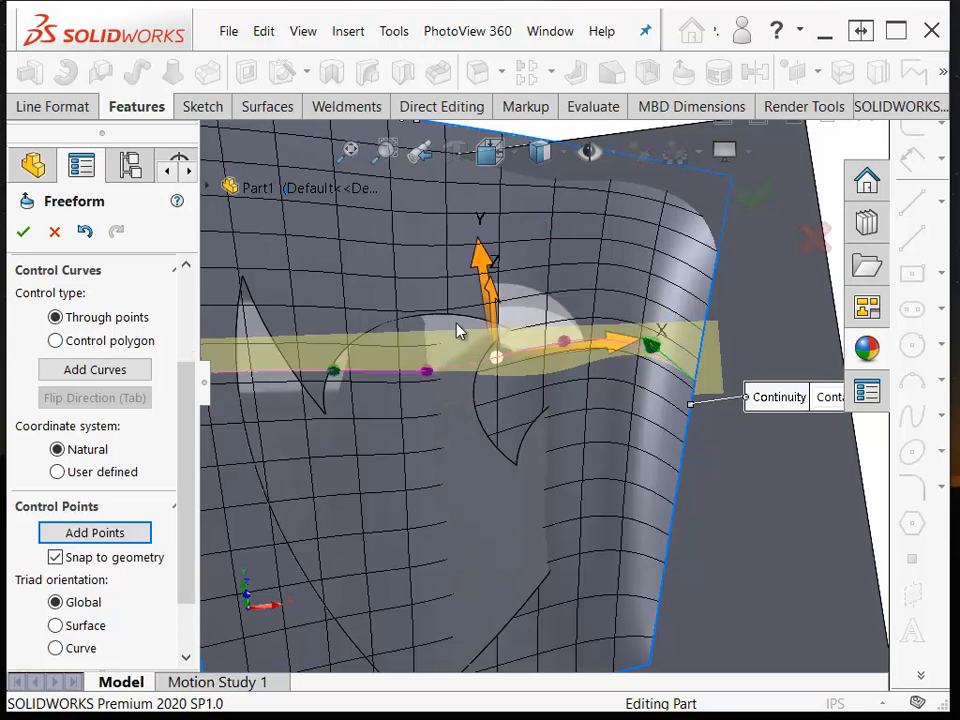
drag(481, 266, 486, 216)
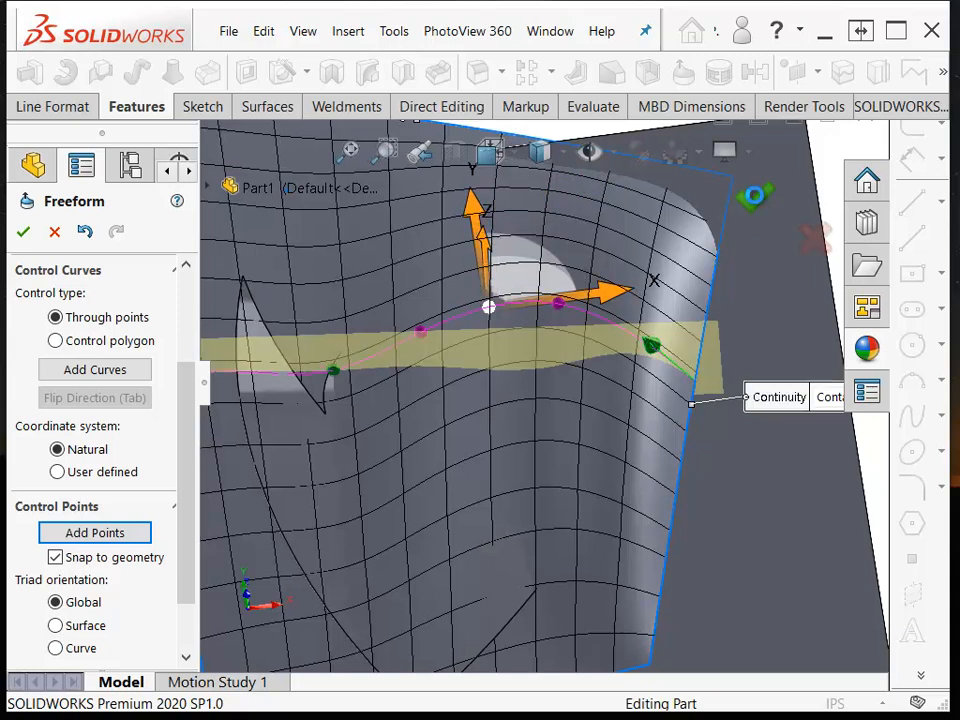
click(23, 231)
Replace the flame-shaped boss's top face with the freeformed surface using Replace Face, and hide the surface body.
middle_drag(761, 206, 660, 244)
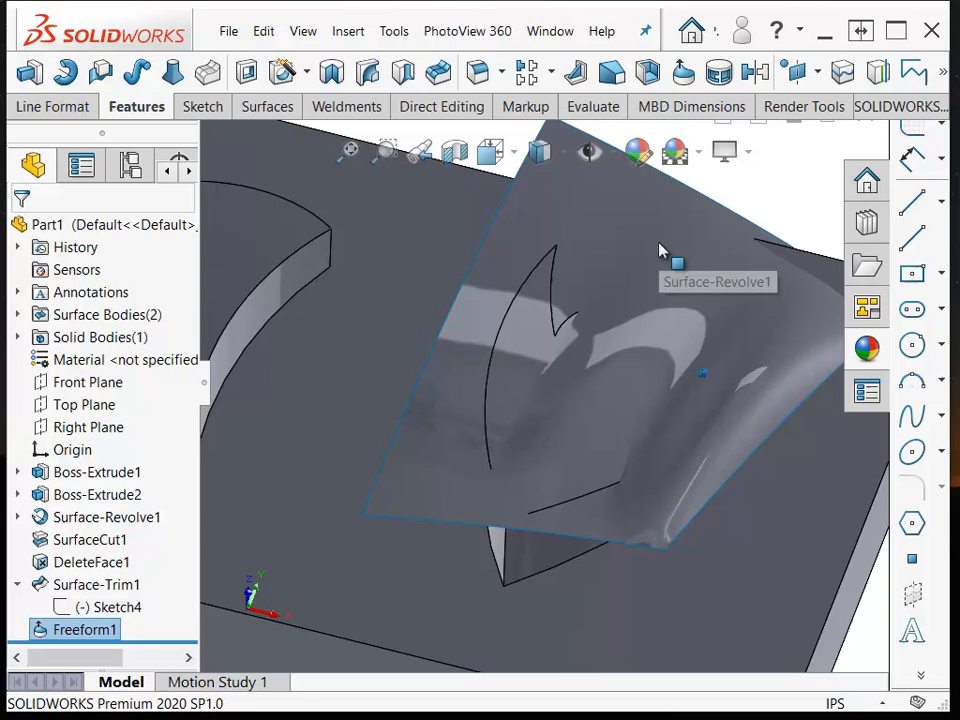
click(352, 33)
mouse_move(372, 62)
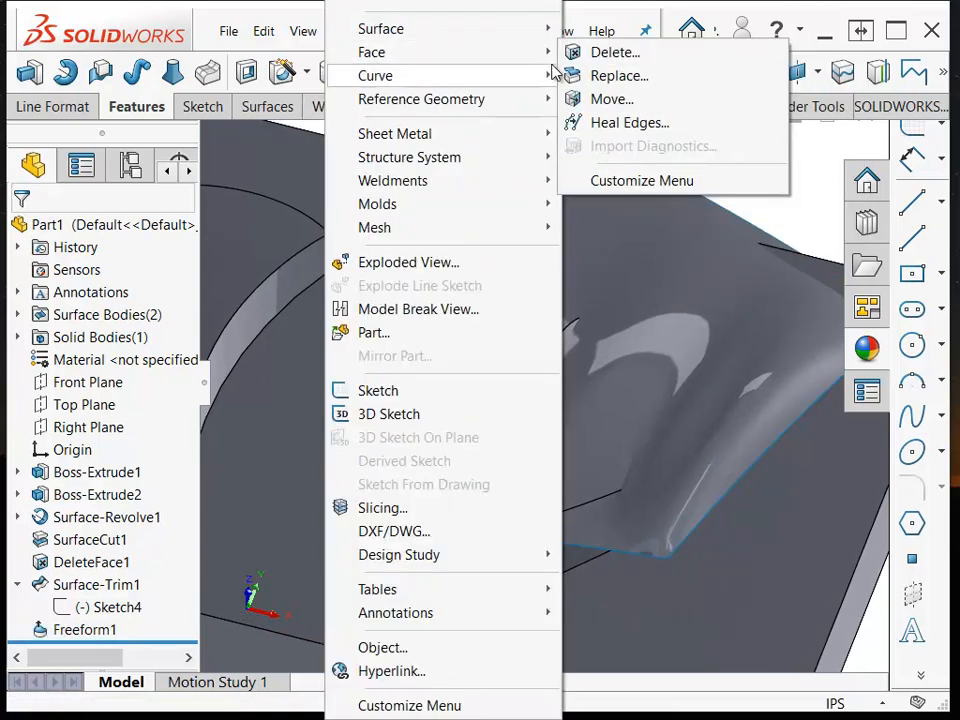
click(580, 76)
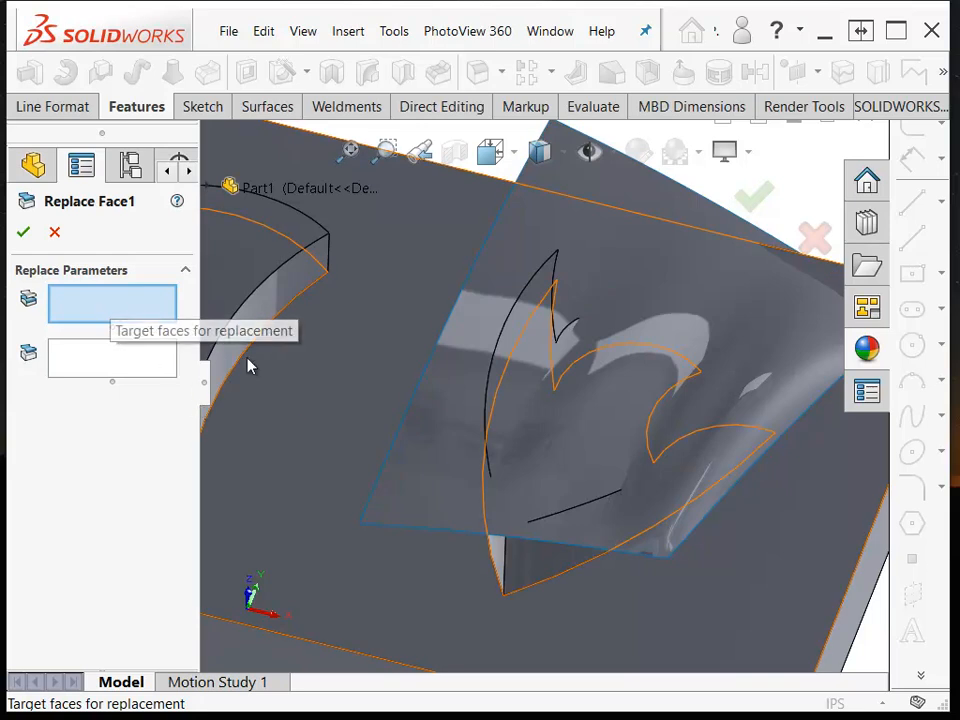
click(519, 364)
click(100, 364)
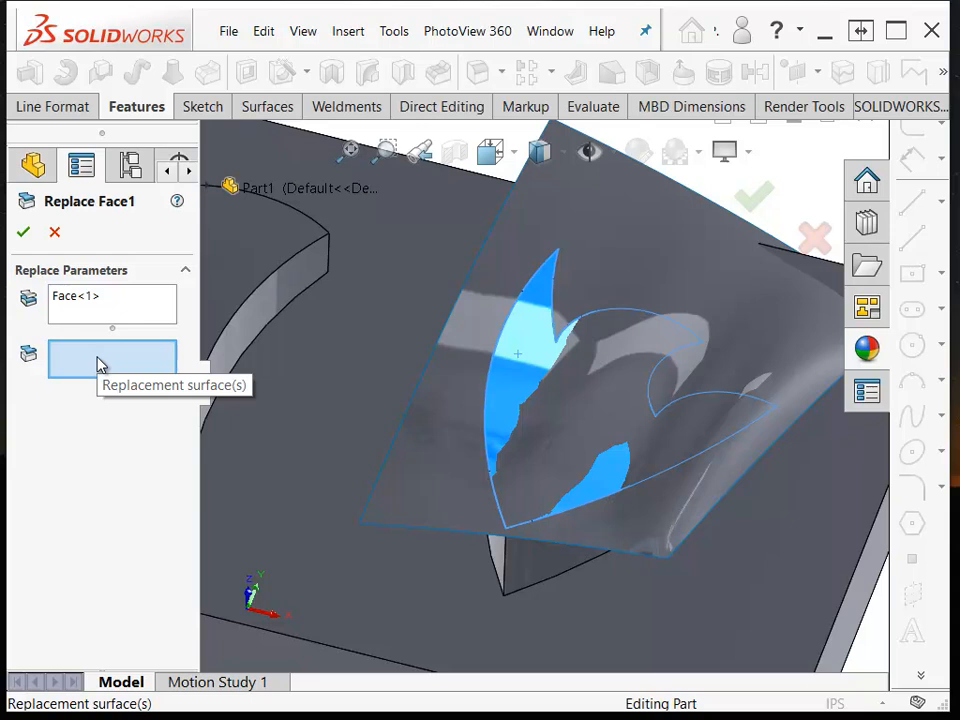
click(436, 461)
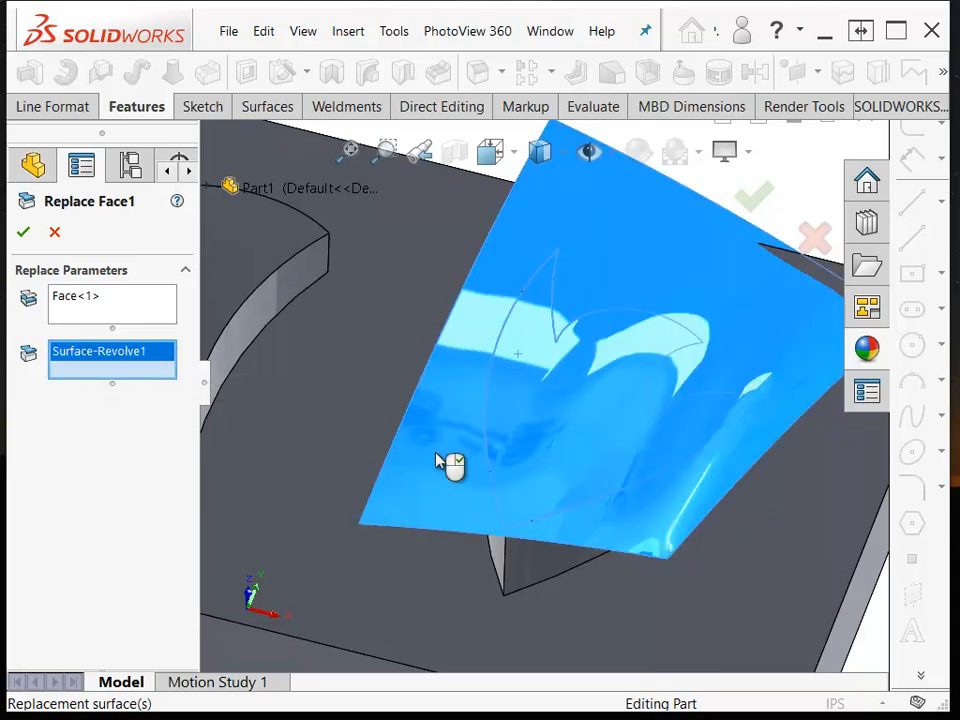
right_click(436, 461)
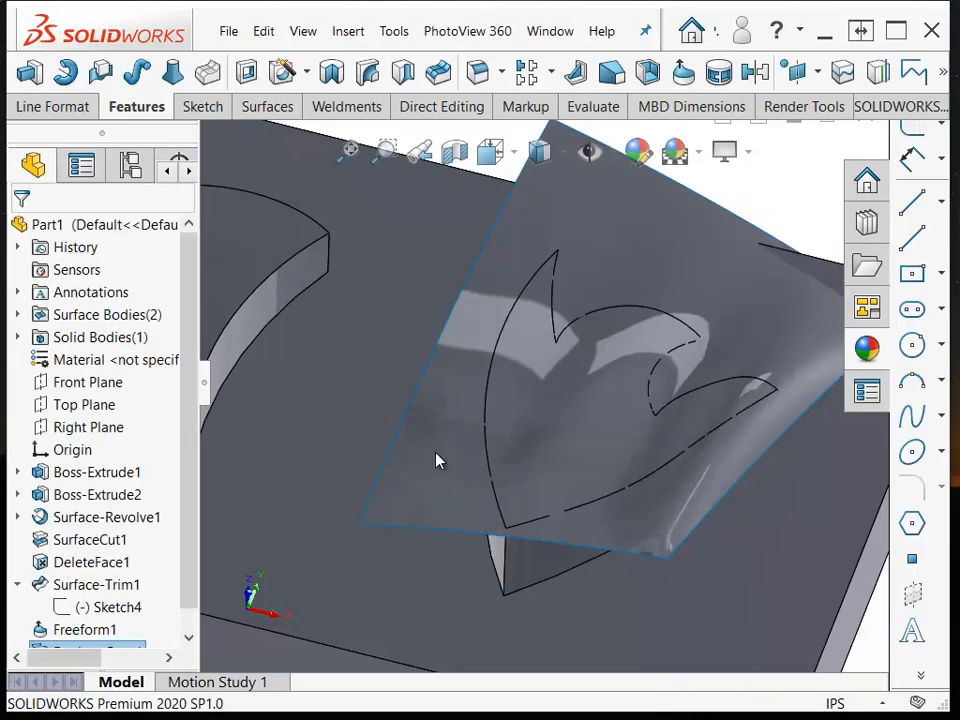
right_click(440, 470)
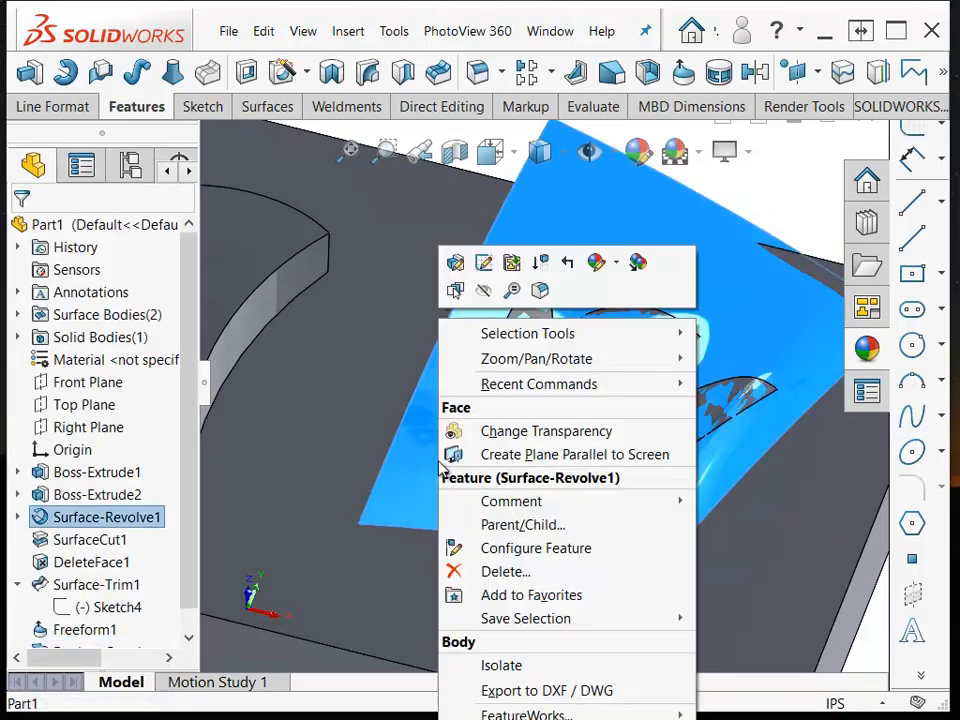
click(485, 290)
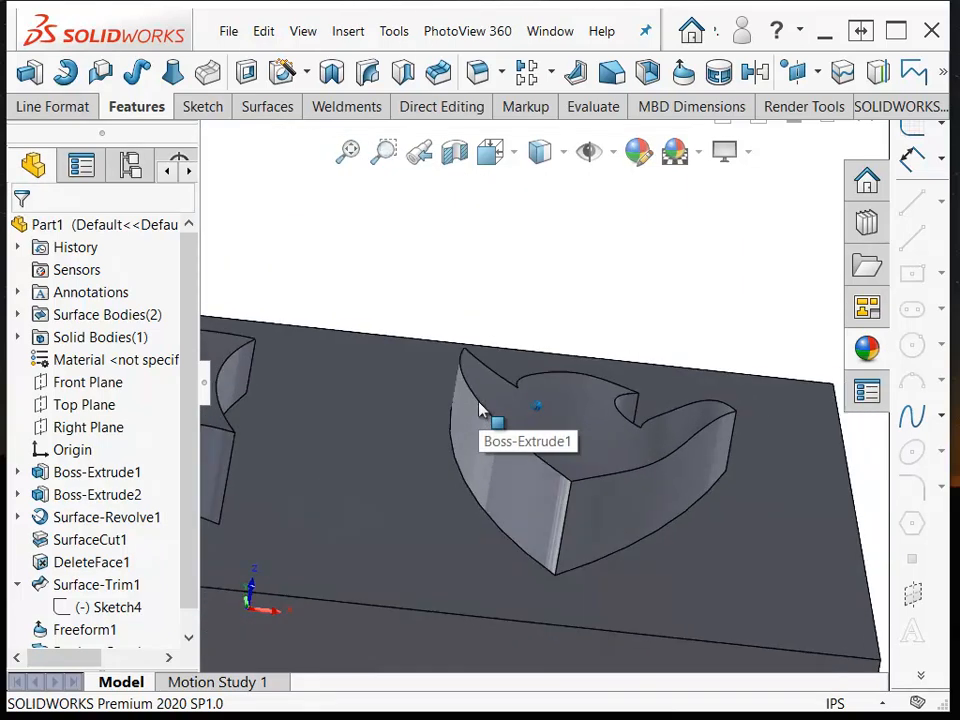